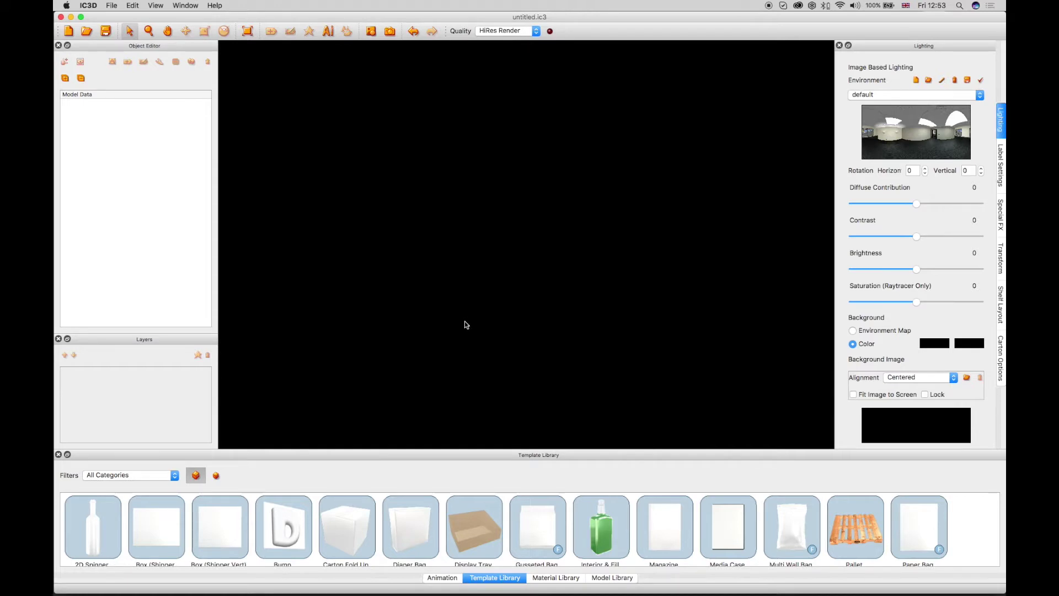
Scroll the Template Library down and select the Shelf Visualiser template
{"action": "scroll", "coordinate": [499, 535], "scroll_direction": "down", "scroll_amount": 5}
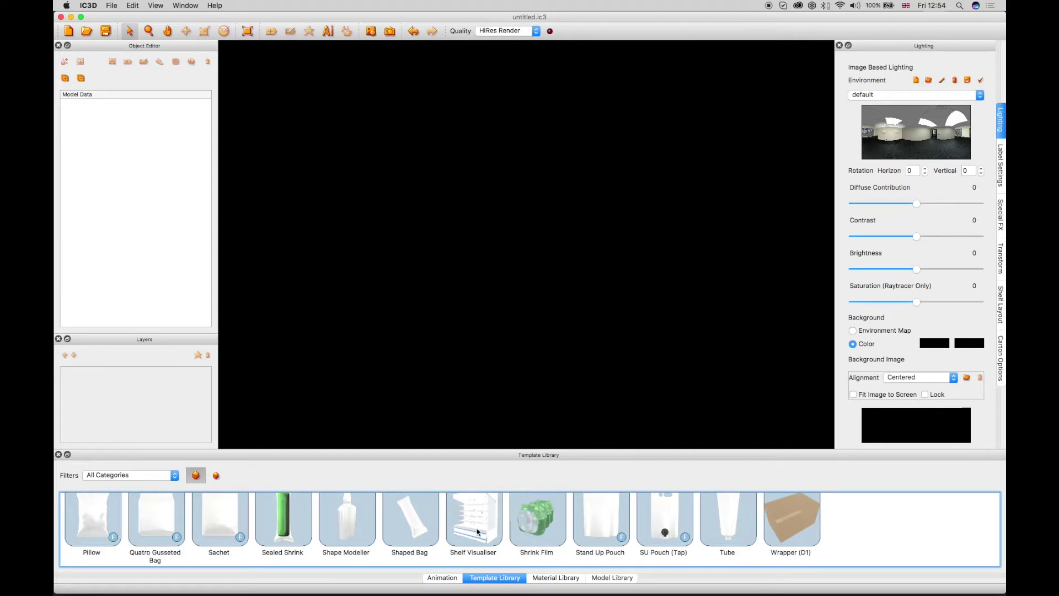
{"action": "left_click", "coordinate": [477, 532]}
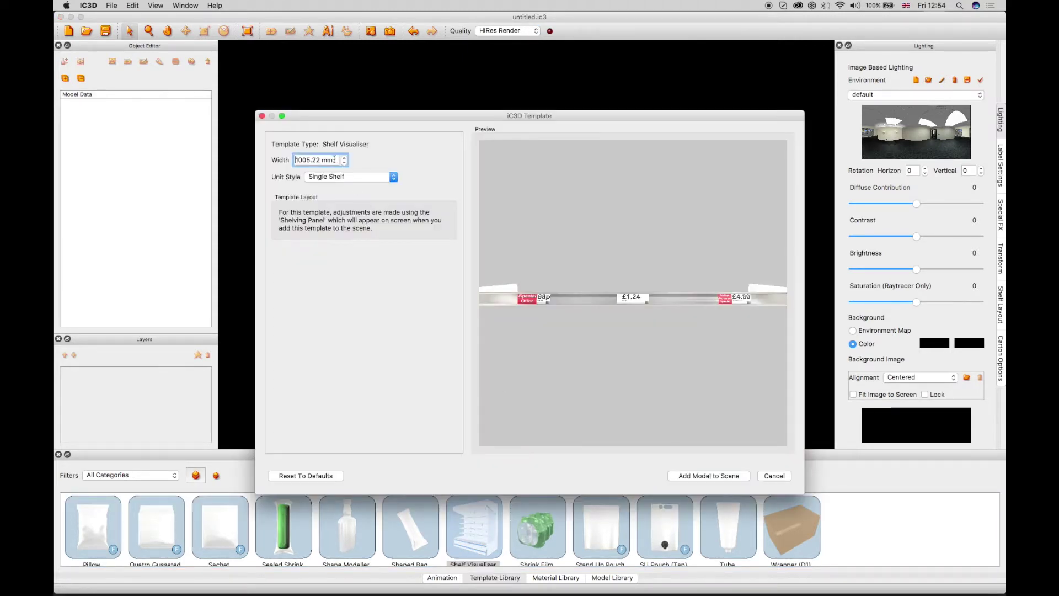
Add a 1005.22 mm wide Shelf Visualiser shelf to the empty scene
{"action": "left_click_drag", "start_coordinate": [334, 160], "coordinate": [294, 160]}
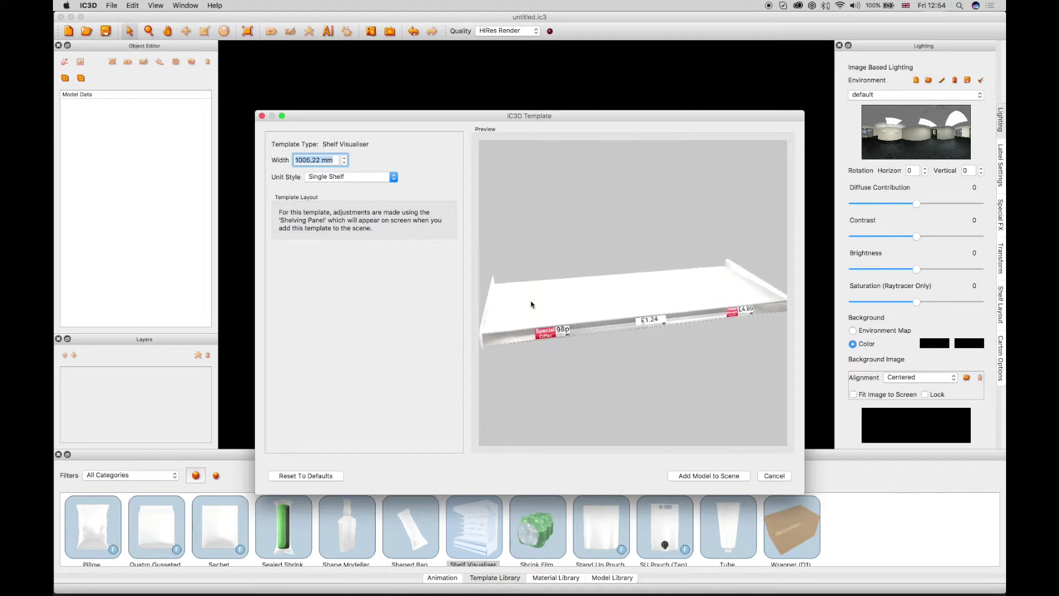
{"action": "left_click", "coordinate": [697, 479]}
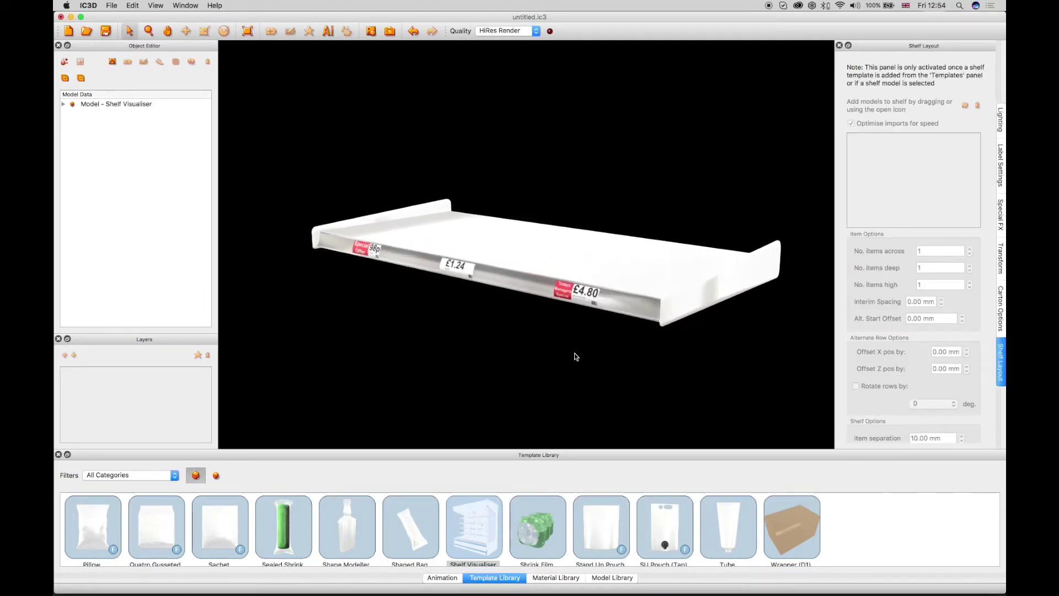
Inspect the PriceLabel1, Price Label2 and Price Label3 parts, then reselect the whole shelf model
{"action": "left_click", "coordinate": [64, 103]}
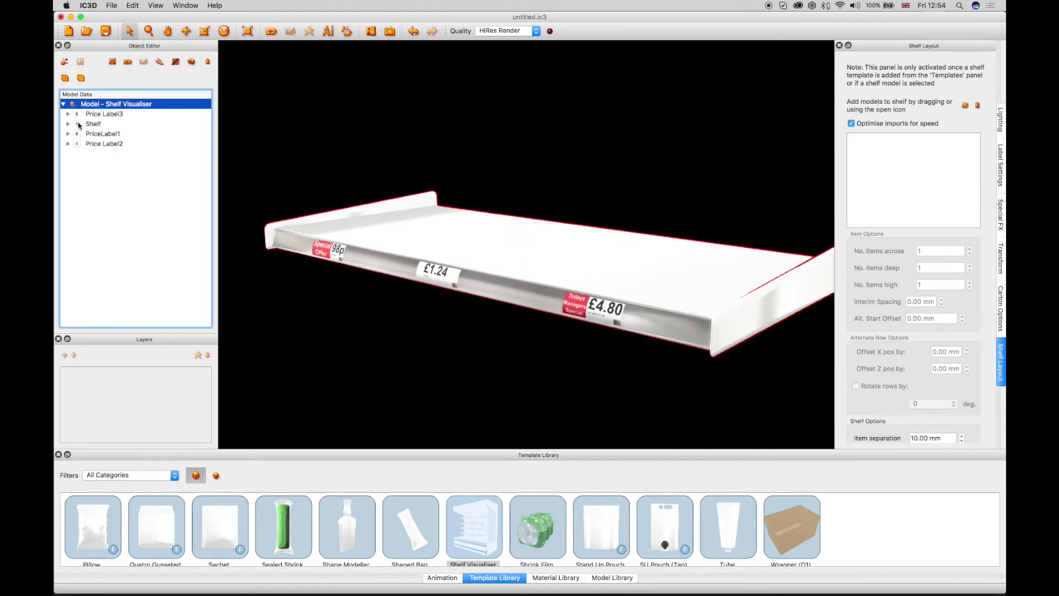
{"action": "left_click", "coordinate": [87, 136]}
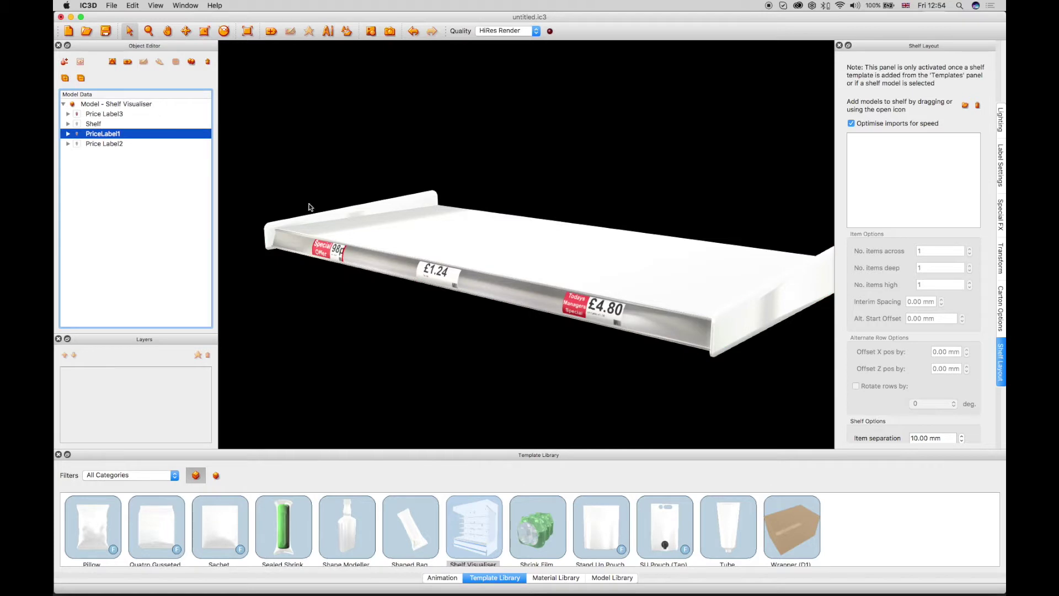
{"action": "left_click", "coordinate": [120, 144]}
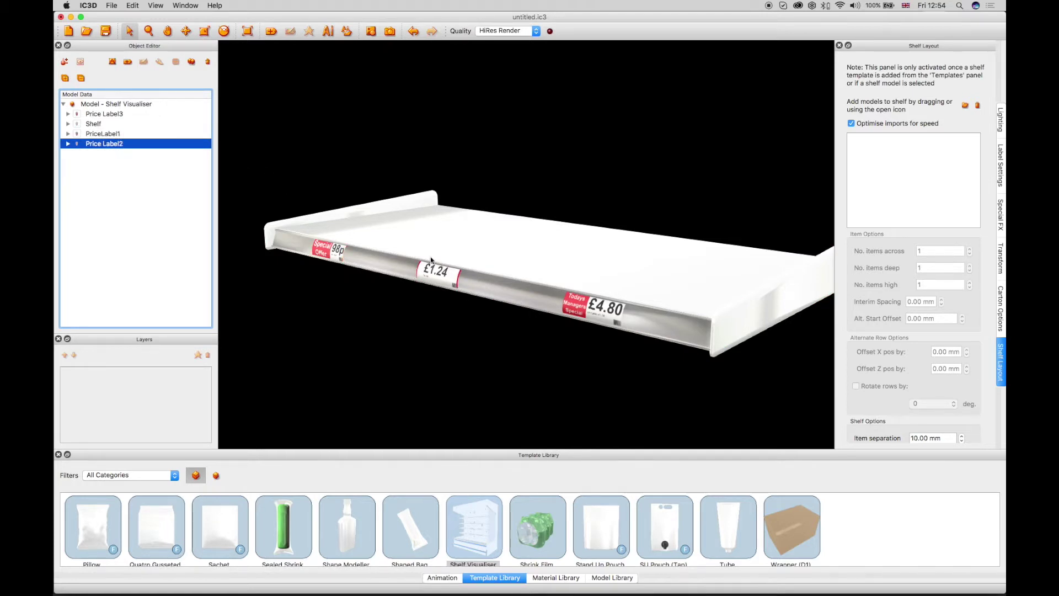
{"action": "left_click", "coordinate": [123, 115]}
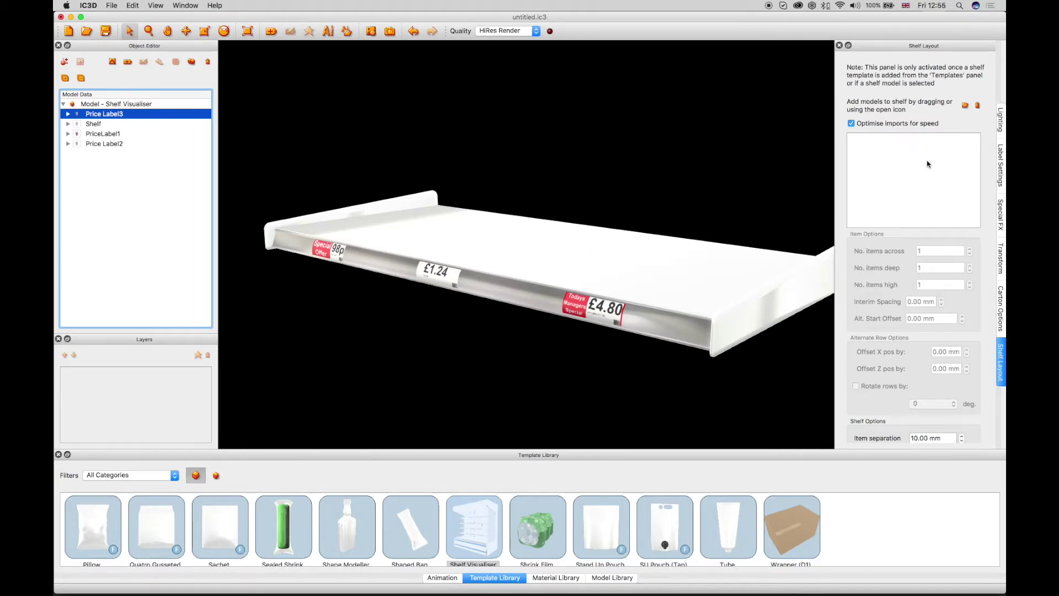
{"action": "left_click", "coordinate": [130, 104]}
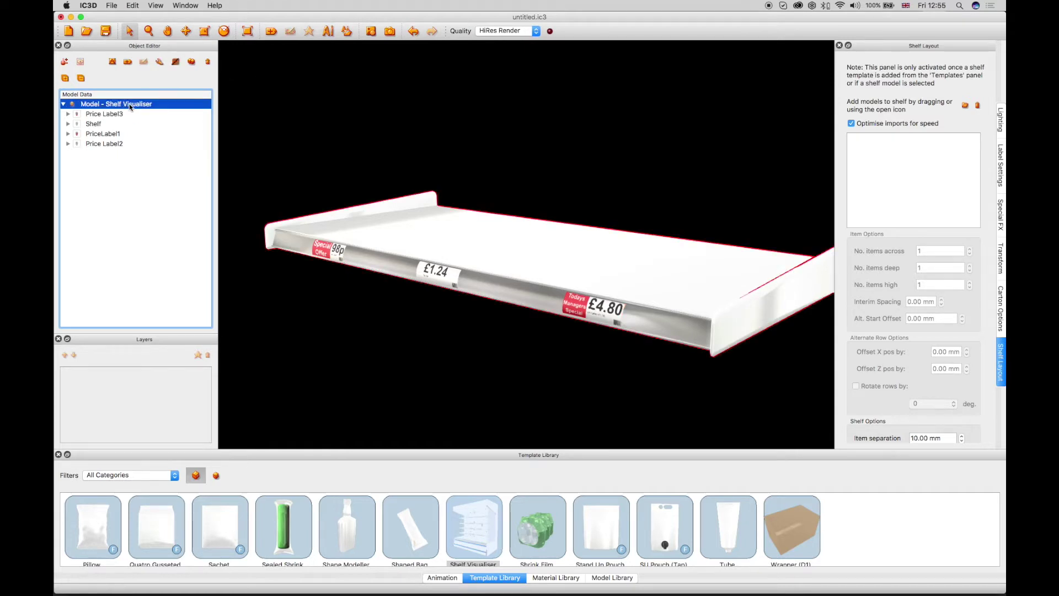
Load Sugared Almonds.ic3 onto the shelf as a product
{"action": "left_click", "coordinate": [965, 105]}
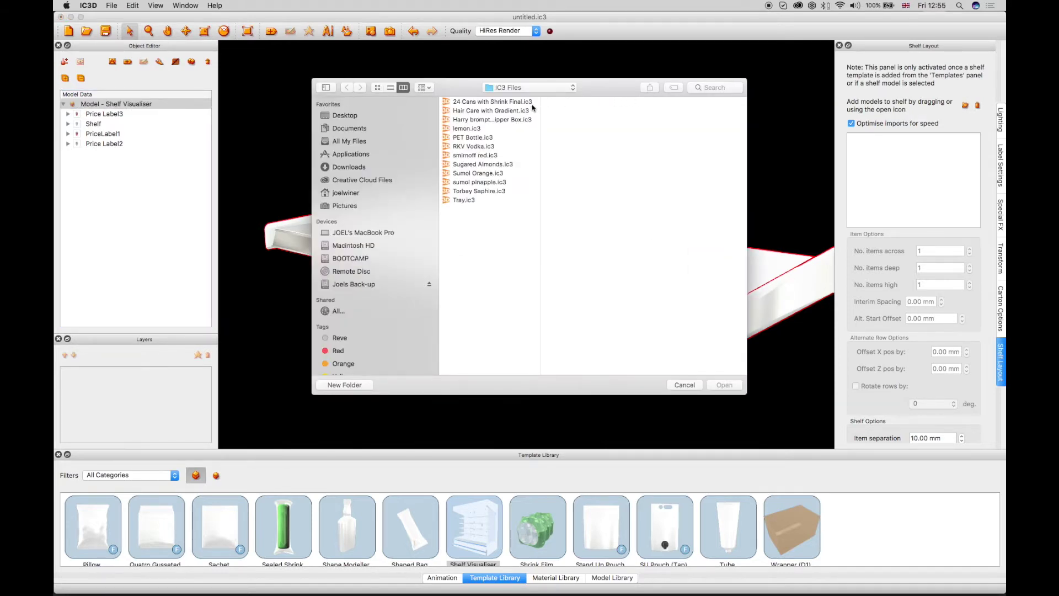
{"action": "double_click", "coordinate": [482, 166]}
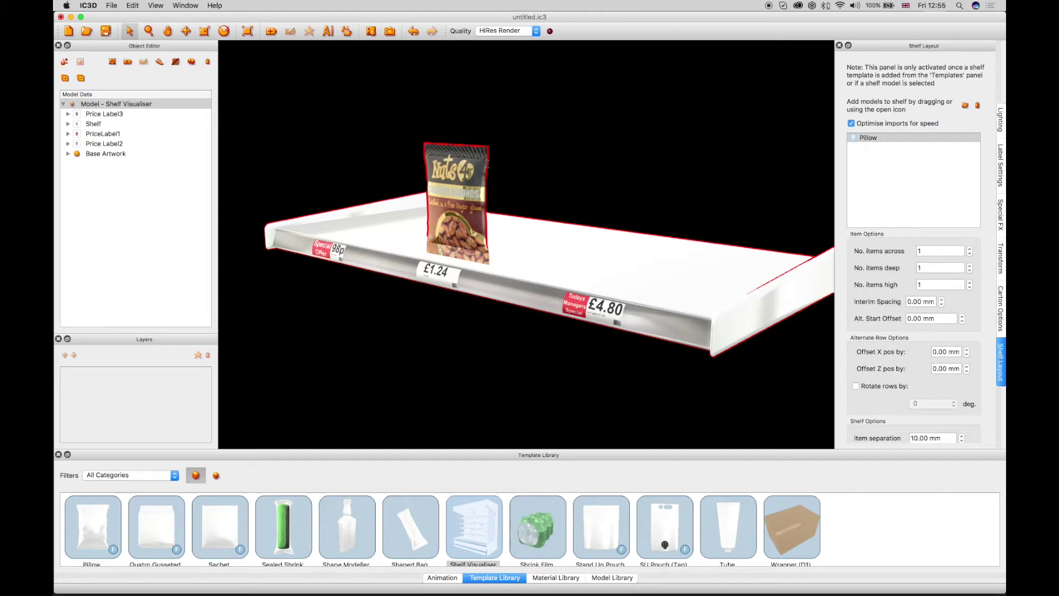
Tilt the Sugared Almonds bag back to an X rotation of 347°
{"action": "left_click", "coordinate": [105, 154]}
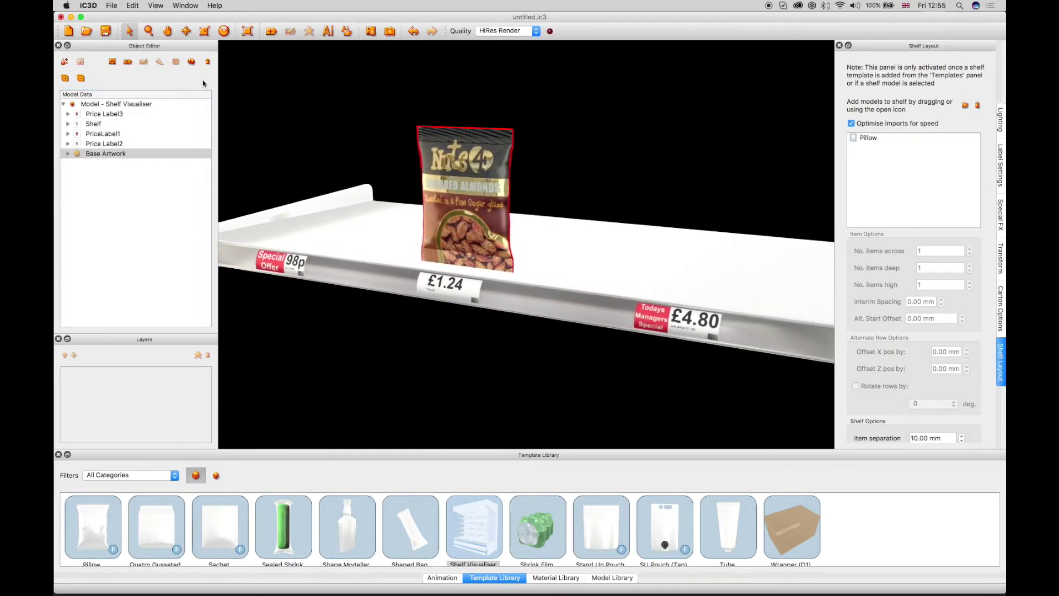
{"action": "left_click", "coordinate": [225, 31]}
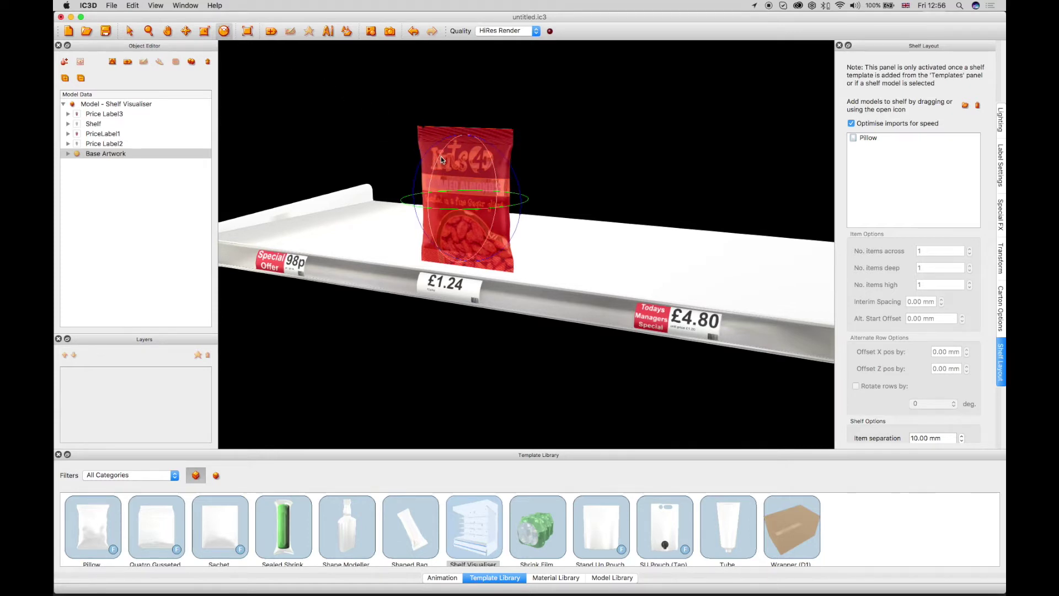
{"action": "left_click_drag", "start_coordinate": [441, 157], "coordinate": [447, 146]}
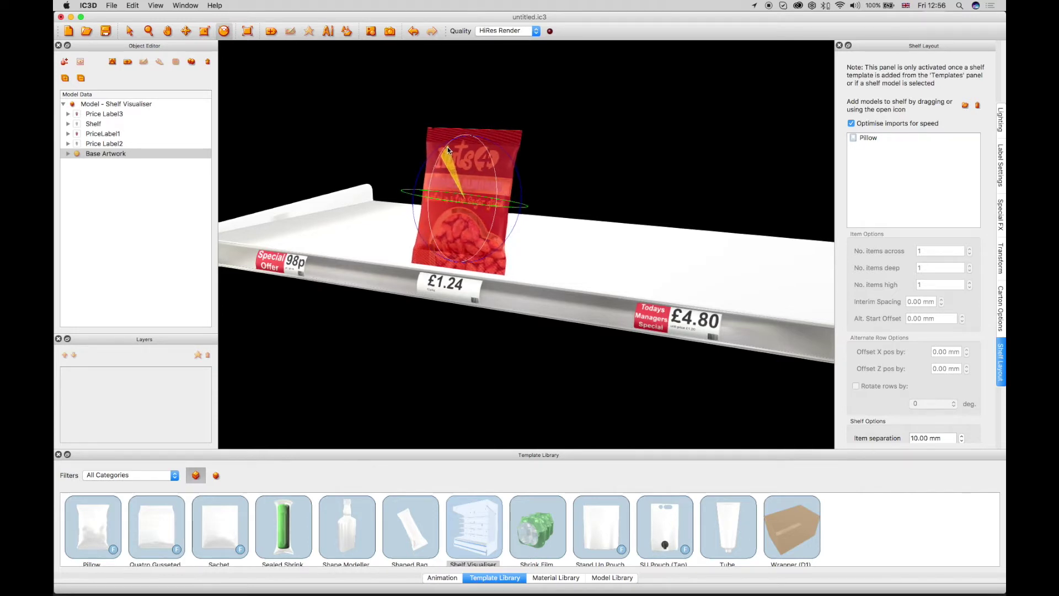
{"action": "left_click", "coordinate": [1001, 261]}
{"action": "left_click", "coordinate": [894, 154]}
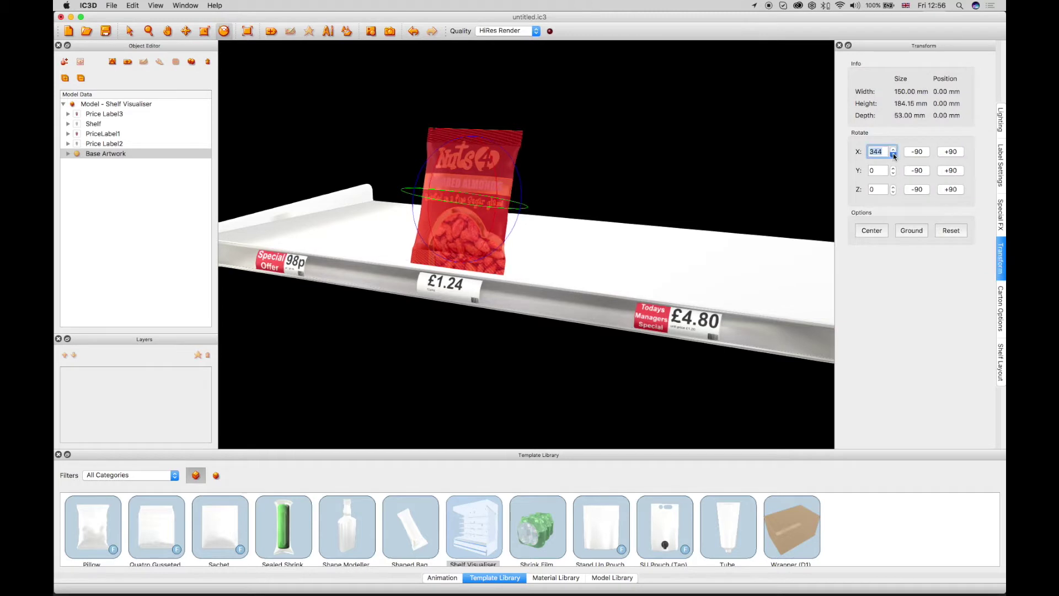
{"action": "left_click", "coordinate": [894, 150]}
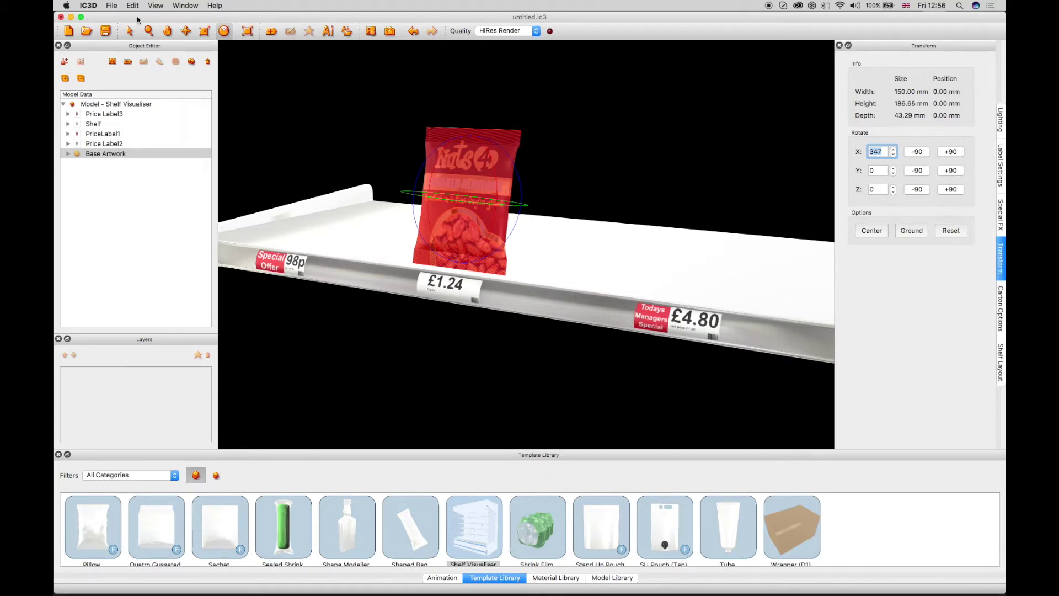
{"action": "left_click", "coordinate": [116, 104]}
Set the Pillow almond bags to 2 items across and 6 items deep
{"action": "left_click", "coordinate": [868, 138]}
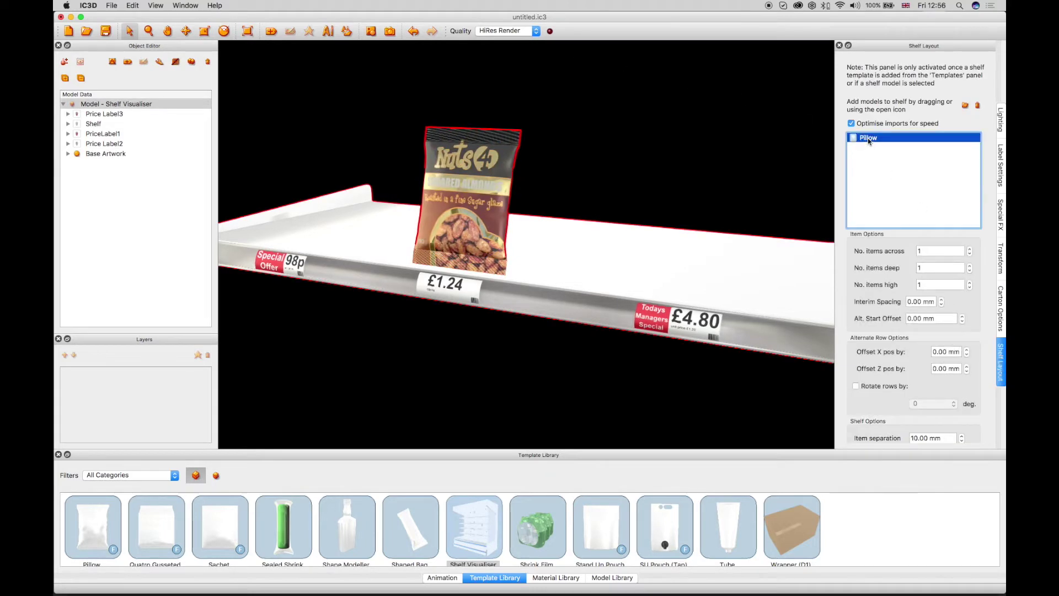
{"action": "left_click", "coordinate": [970, 249]}
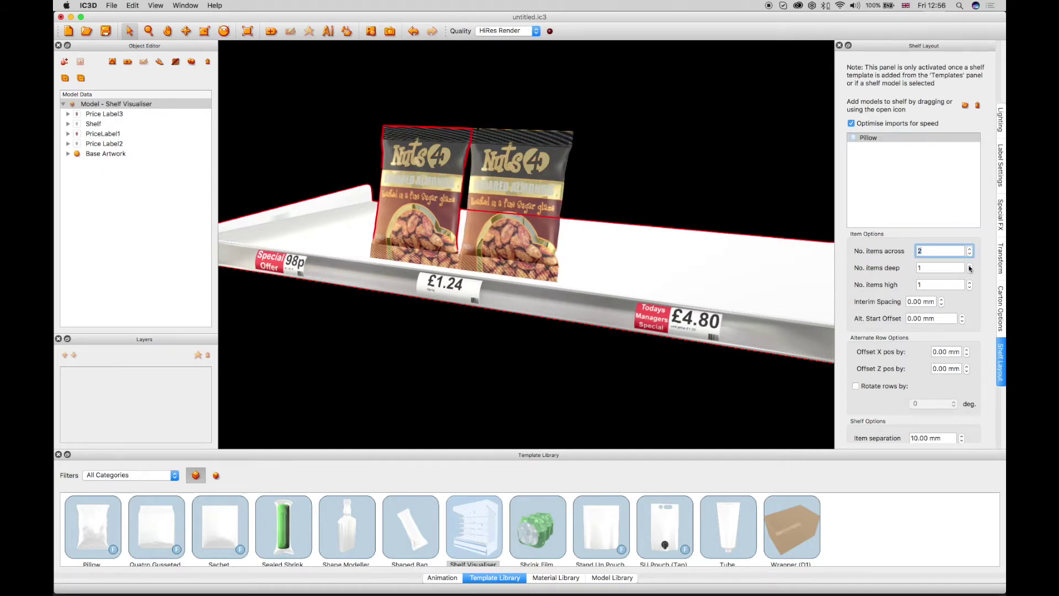
{"action": "left_click", "coordinate": [970, 265]}
{"action": "left_click", "coordinate": [970, 266]}
{"action": "left_click", "coordinate": [971, 266]}
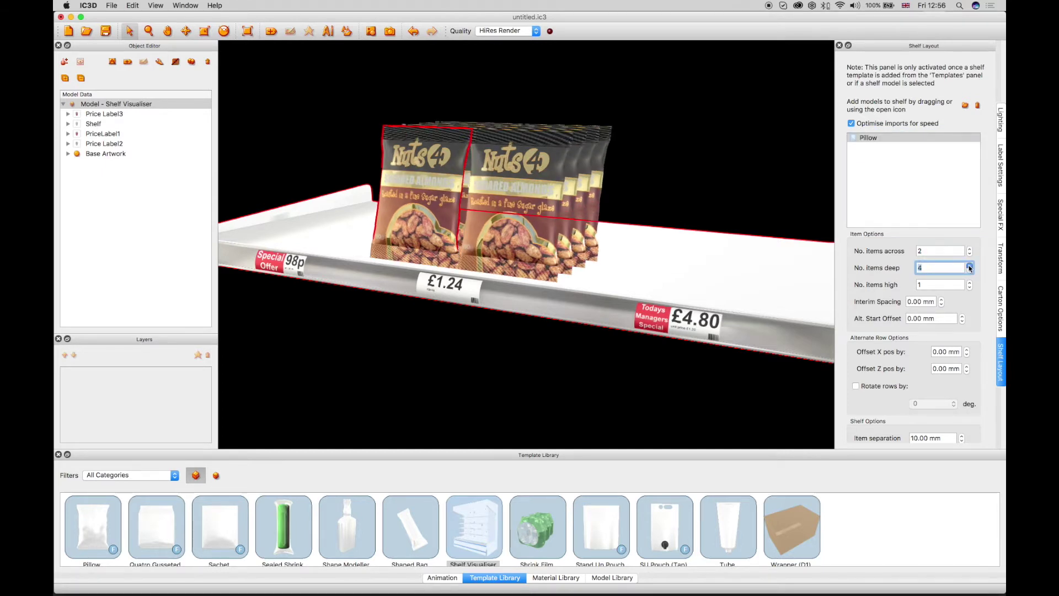
{"action": "left_click", "coordinate": [970, 266]}
{"action": "left_click", "coordinate": [971, 266]}
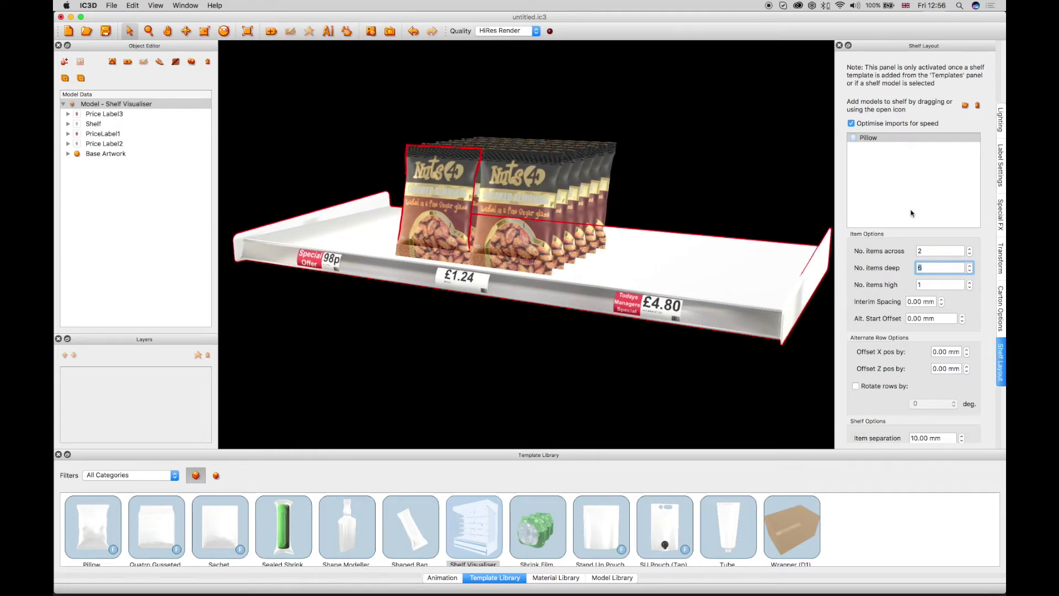
{"action": "left_click", "coordinate": [965, 106]}
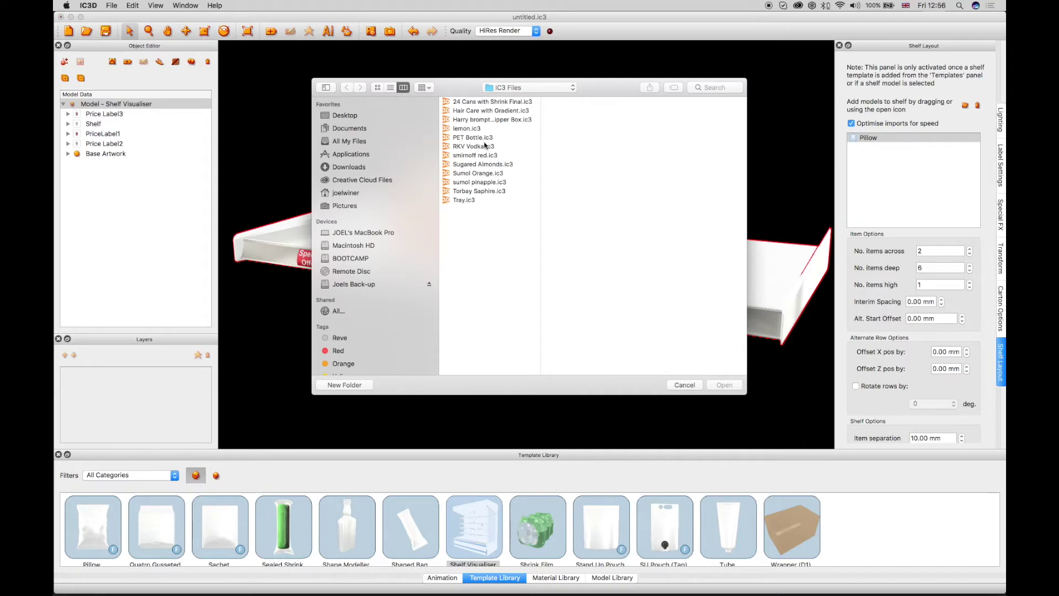
Add RKV Vodka.ic3 bottles to the shelf, four deep
{"action": "double_click", "coordinate": [466, 146]}
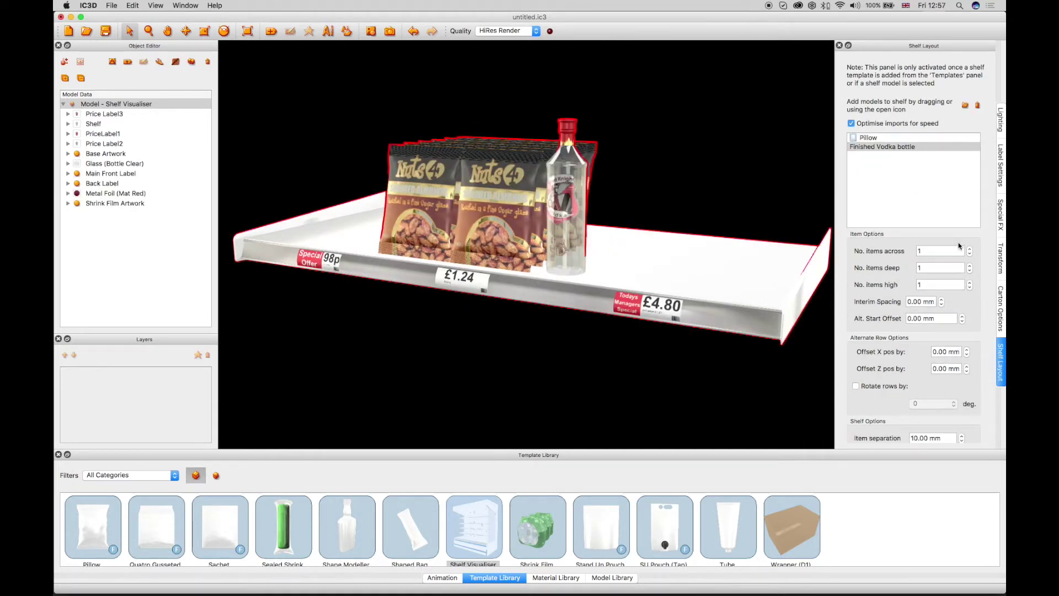
{"action": "left_click", "coordinate": [969, 266]}
{"action": "left_click", "coordinate": [969, 266]}
{"action": "left_click", "coordinate": [969, 266]}
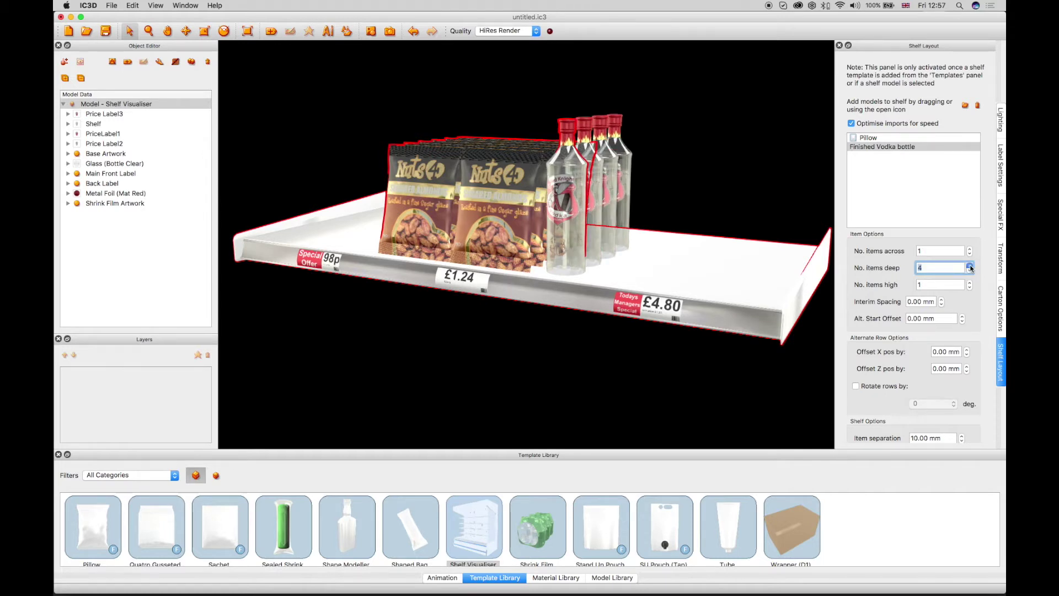
Add Sumol Orange cans stacked six deep and two high
{"action": "left_click", "coordinate": [965, 105]}
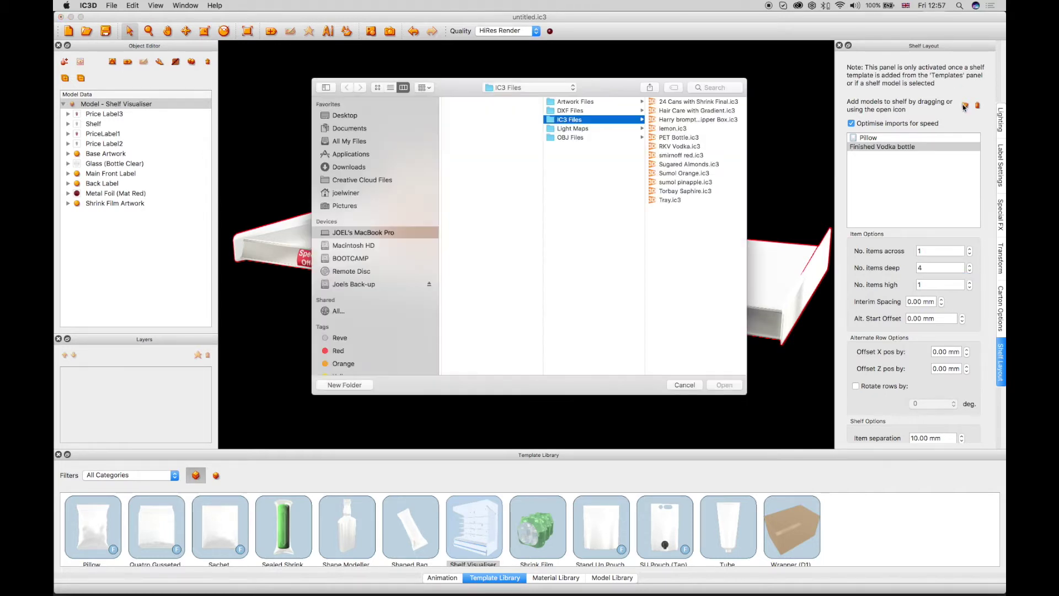
{"action": "double_click", "coordinate": [679, 166]}
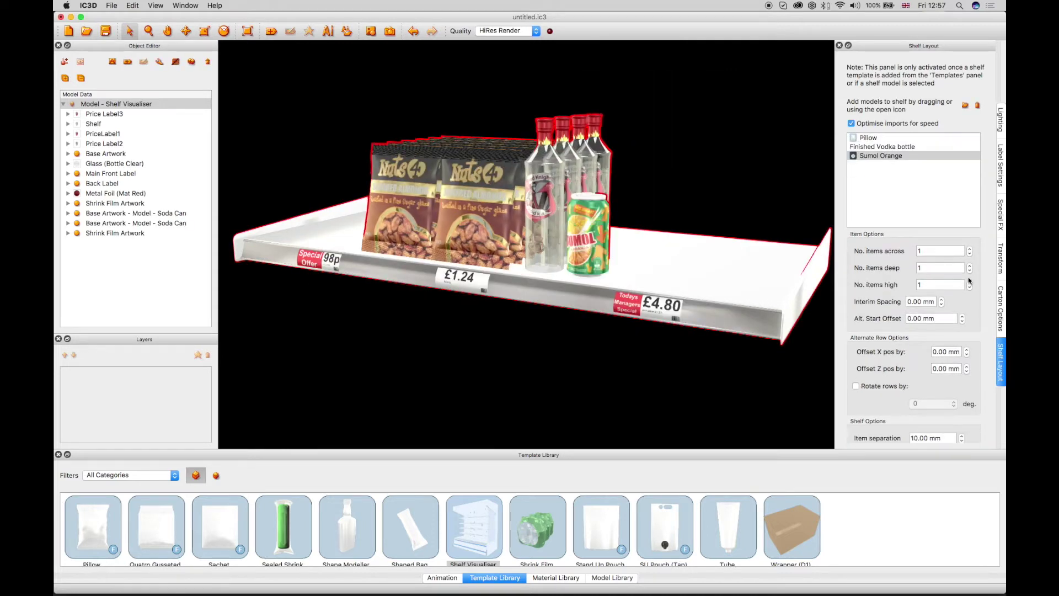
{"action": "left_click", "coordinate": [970, 266]}
{"action": "left_click", "coordinate": [970, 265]}
{"action": "left_click", "coordinate": [970, 265]}
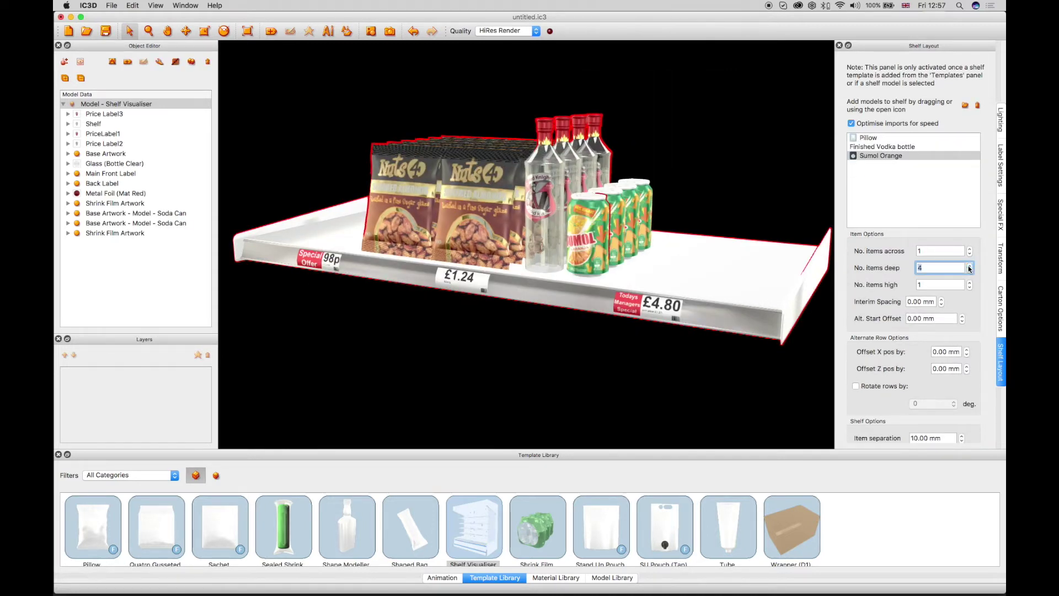
{"action": "left_click", "coordinate": [970, 266]}
{"action": "left_click", "coordinate": [969, 283]}
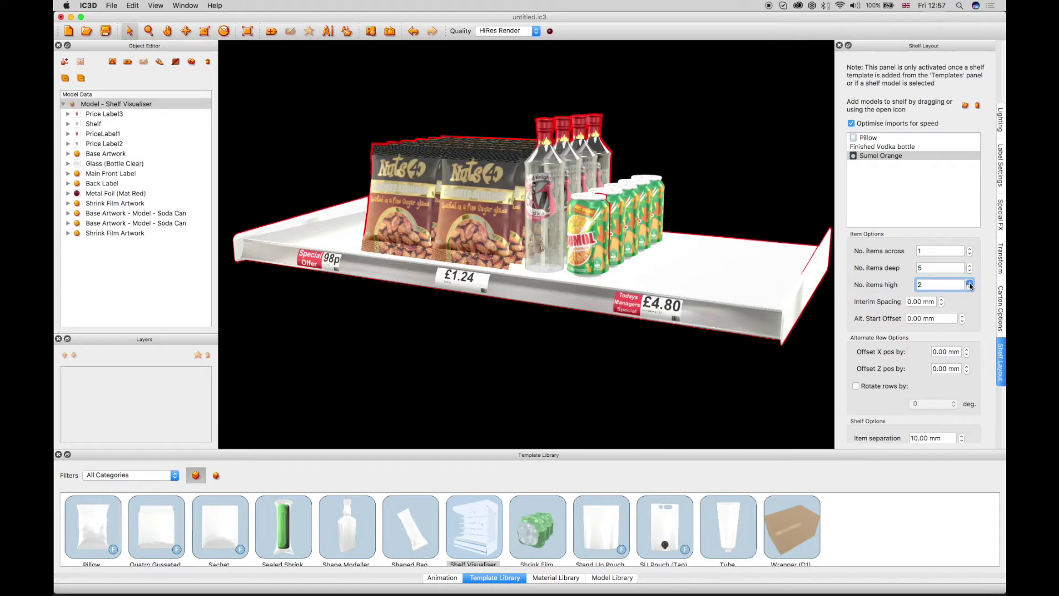
{"action": "left_click", "coordinate": [965, 105]}
Import 24 Cans with Shrink Final.ic3 onto the shelf and orbit to face its front
{"action": "double_click", "coordinate": [490, 103]}
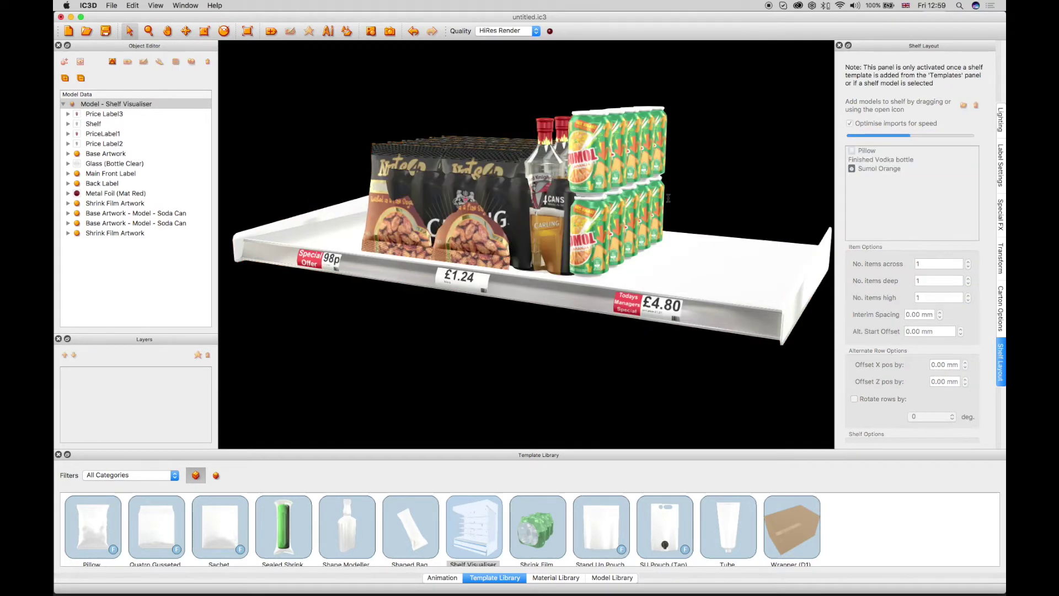
{"action": "left_click_drag", "start_coordinate": [668, 197], "coordinate": [530, 330]}
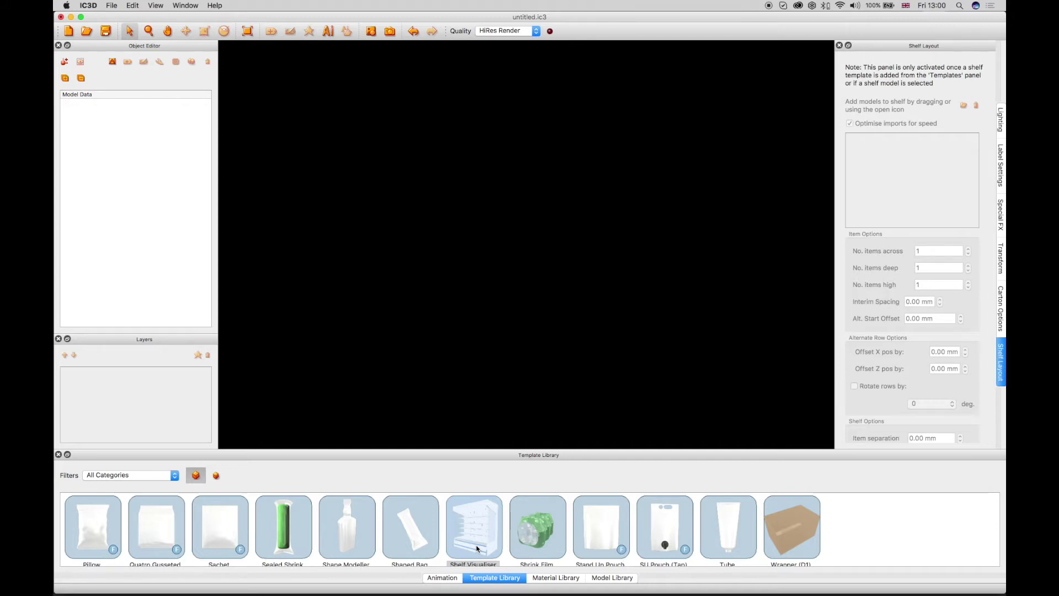
Add a new Shelf Visualiser shelf and load Sumol Orange.ic3 onto it, two cans across
{"action": "left_click", "coordinate": [477, 548]}
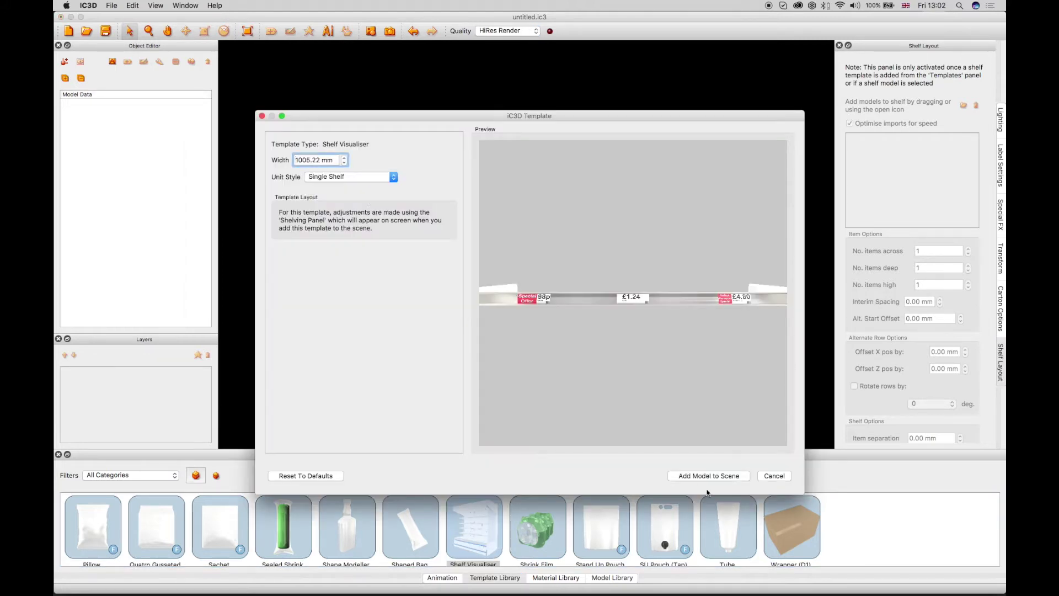
{"action": "left_click", "coordinate": [694, 475]}
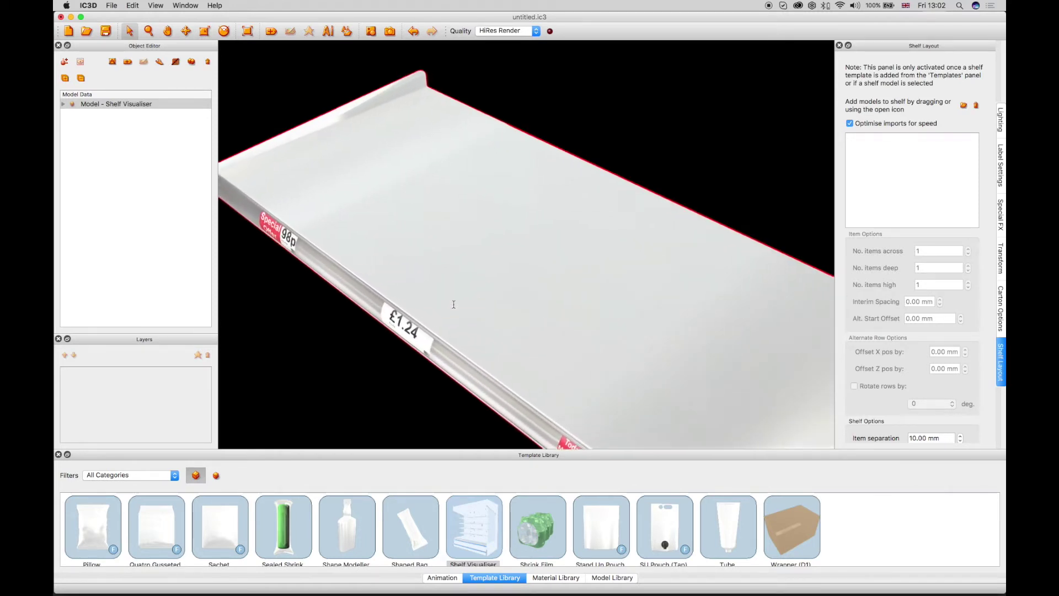
{"action": "key", "text": "super+o"}
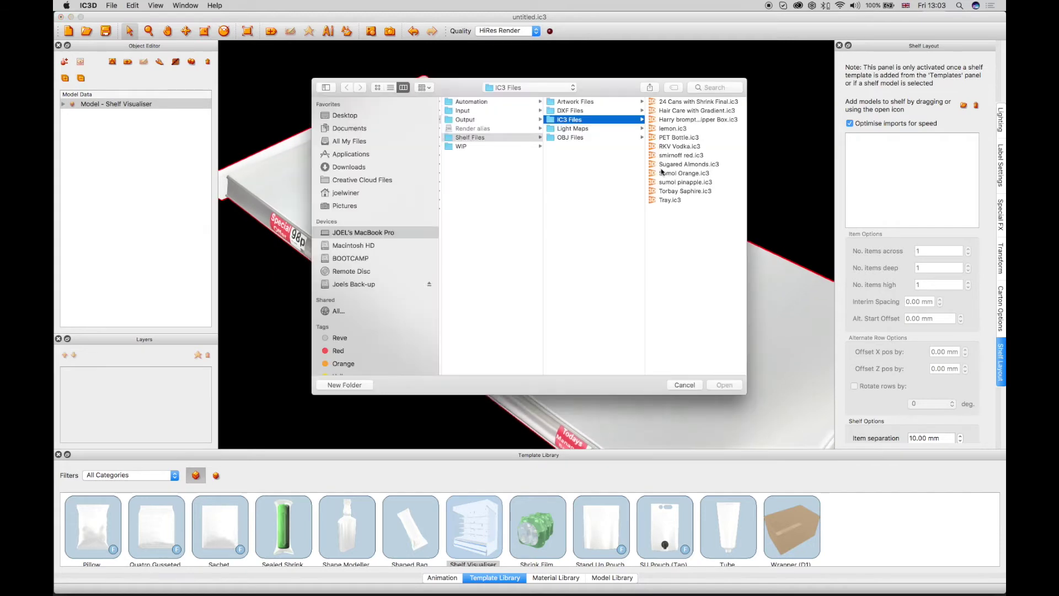
{"action": "double_click", "coordinate": [679, 173]}
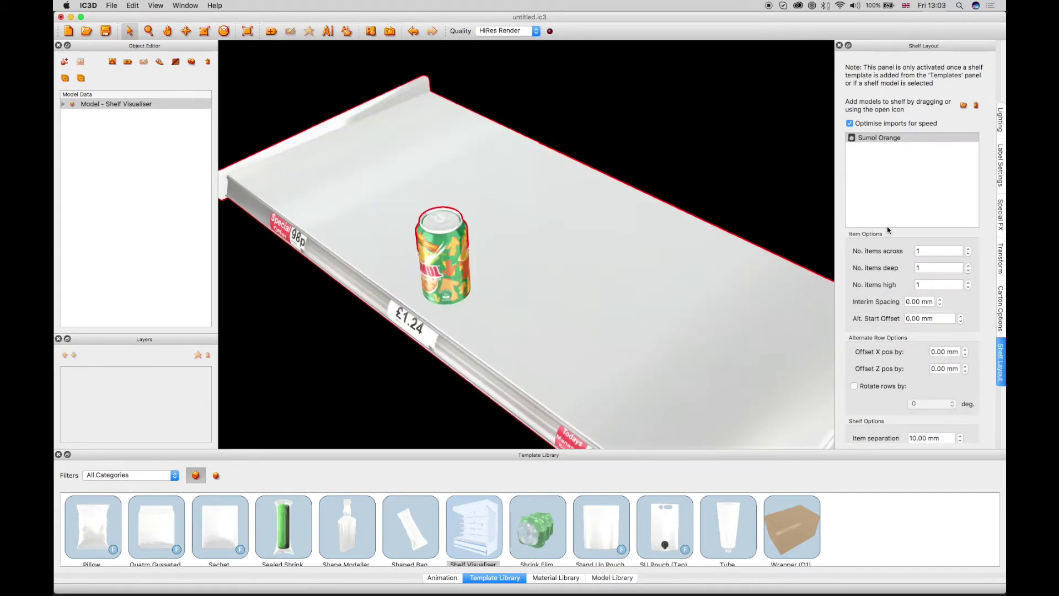
{"action": "left_click", "coordinate": [968, 249]}
Set the cans two deep and offset alternate rows 19 mm in X
{"action": "left_click", "coordinate": [968, 266]}
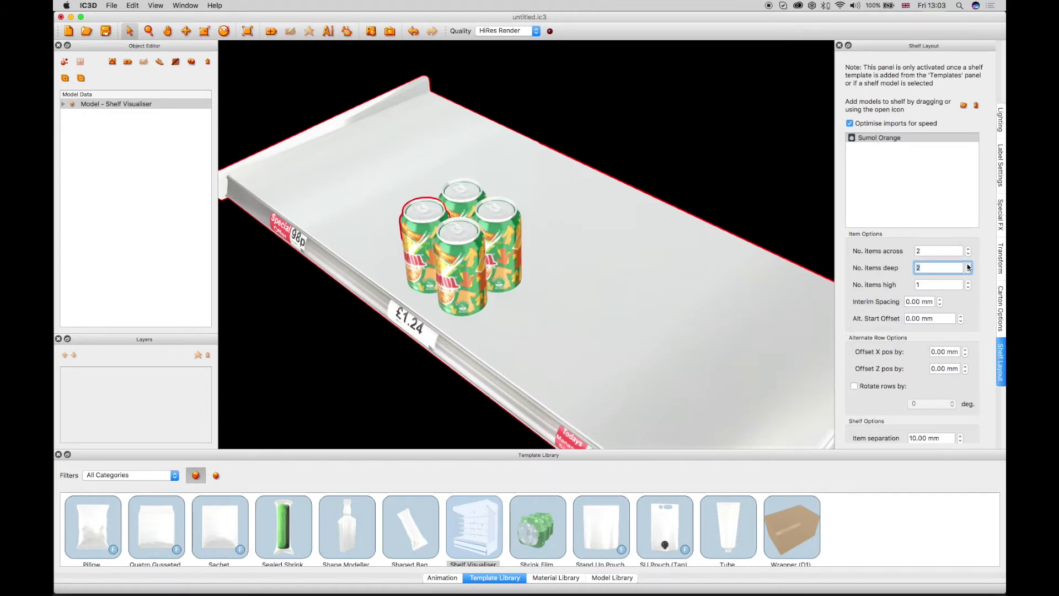
{"action": "left_click", "coordinate": [965, 350]}
{"action": "left_click", "coordinate": [965, 350]}
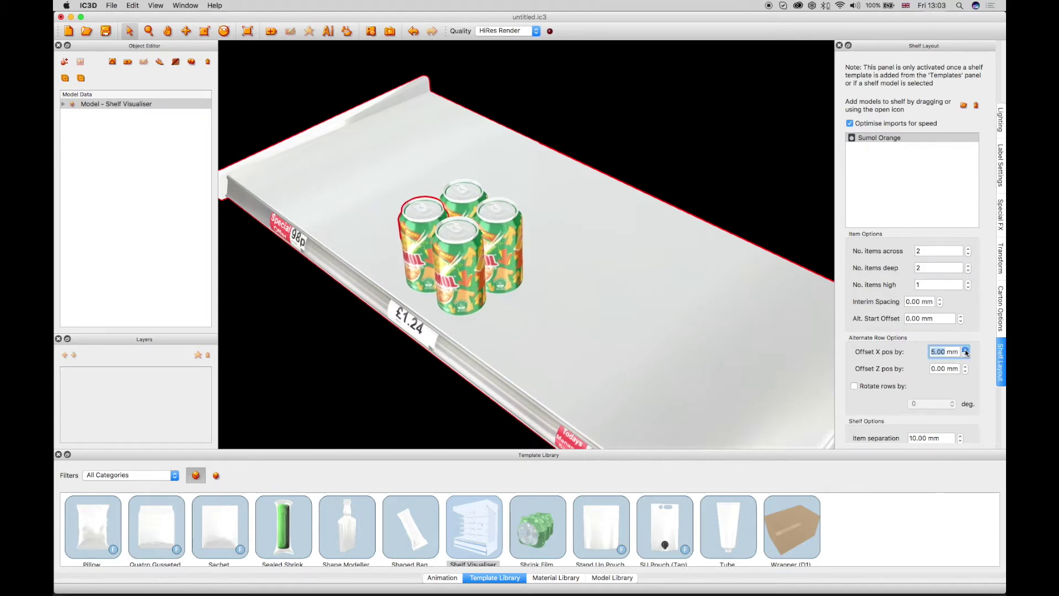
{"action": "left_click", "coordinate": [965, 350]}
{"action": "left_click", "coordinate": [965, 350]}
{"action": "left_click", "coordinate": [965, 349]}
{"action": "left_click", "coordinate": [965, 349]}
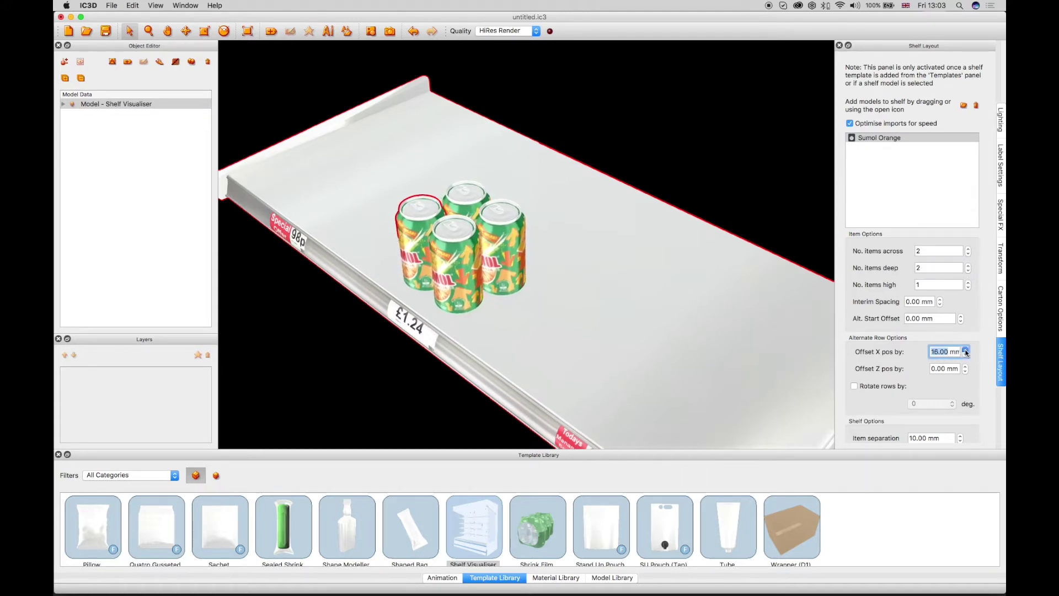
{"action": "left_click", "coordinate": [965, 349]}
{"action": "left_click", "coordinate": [965, 350]}
{"action": "left_click", "coordinate": [965, 349]}
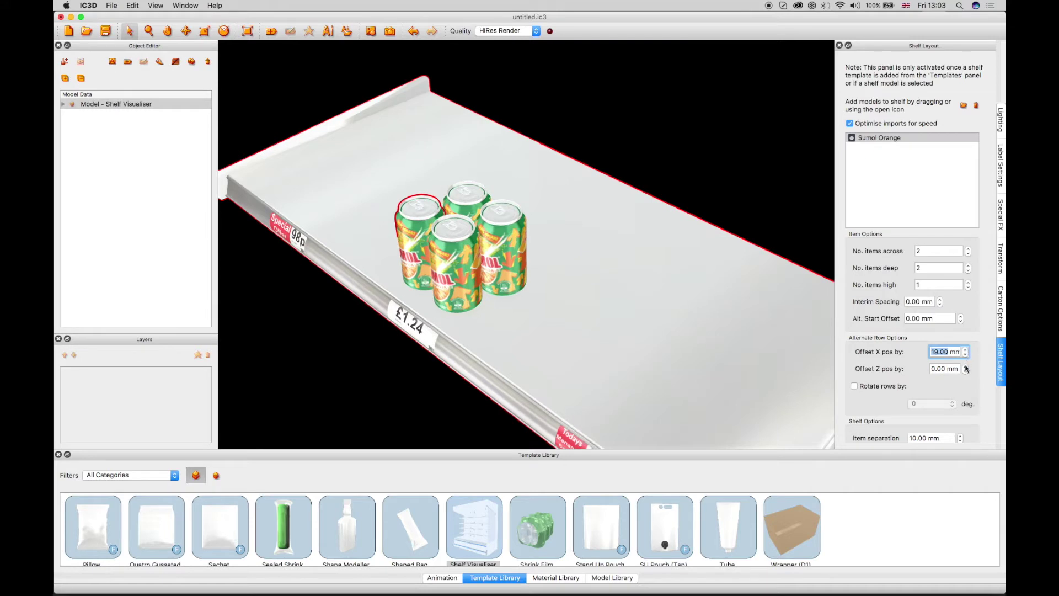
Offset the alternate can rows 23 mm in Z
{"action": "left_click", "coordinate": [965, 367]}
{"action": "left_click", "coordinate": [965, 366]}
{"action": "left_click", "coordinate": [966, 367]}
{"action": "left_click", "coordinate": [965, 366]}
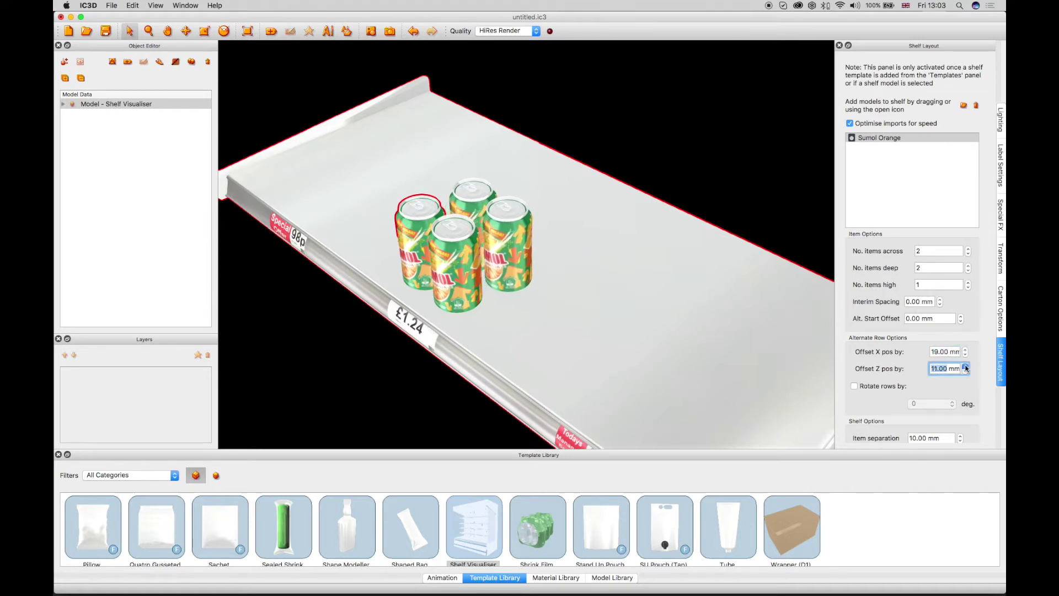
{"action": "left_click", "coordinate": [965, 366]}
{"action": "left_click", "coordinate": [966, 367]}
{"action": "left_click", "coordinate": [965, 367]}
{"action": "left_click", "coordinate": [965, 366]}
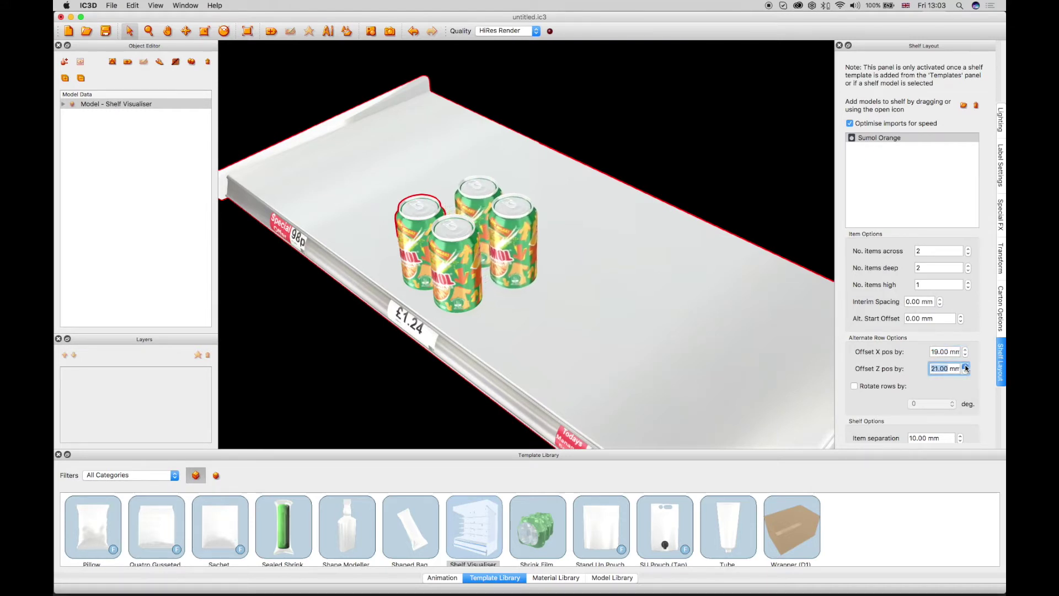
{"action": "left_click", "coordinate": [965, 366]}
{"action": "left_click", "coordinate": [966, 366]}
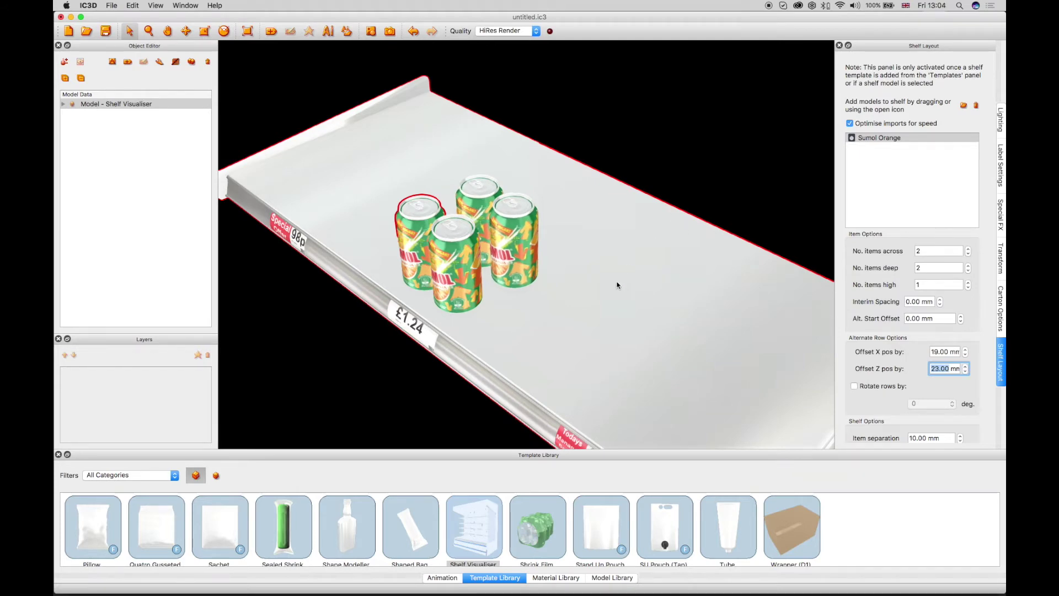
Turn the shelf front-on, enable alternate-row rotation and stack the cans two high
{"action": "left_click_drag", "start_coordinate": [617, 285], "coordinate": [634, 278]}
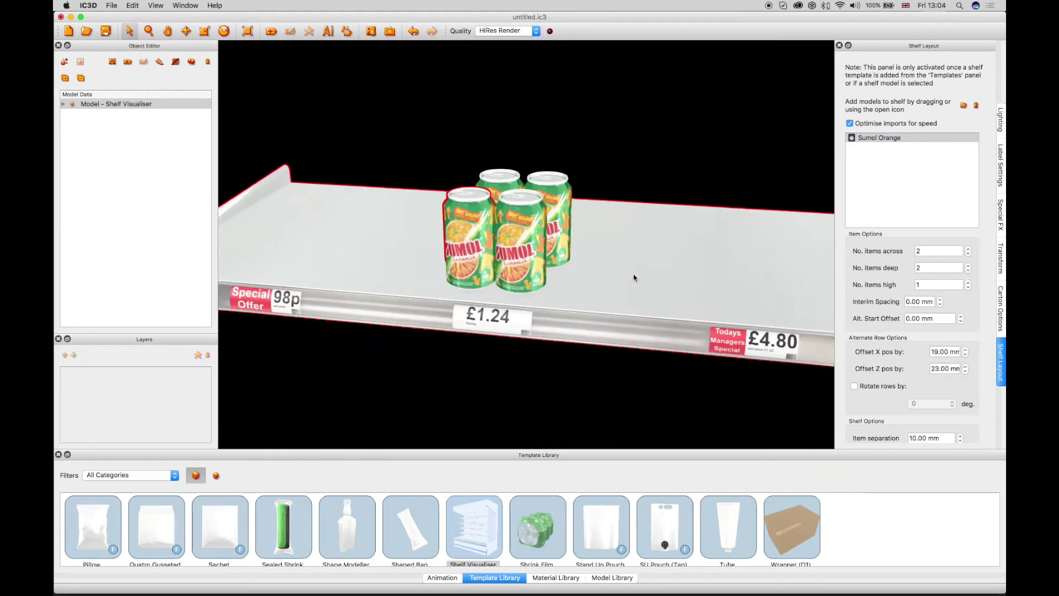
{"action": "scroll", "coordinate": [866, 240], "scroll_direction": "down", "scroll_amount": 3}
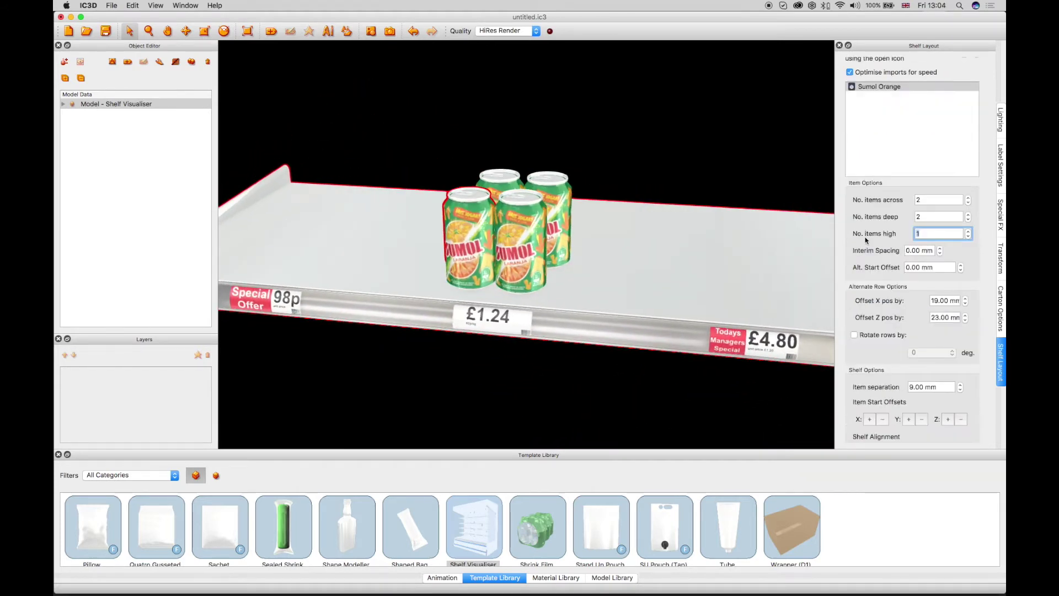
{"action": "left_click", "coordinate": [854, 336]}
{"action": "left_click", "coordinate": [918, 353]}
{"action": "left_click", "coordinate": [917, 362]}
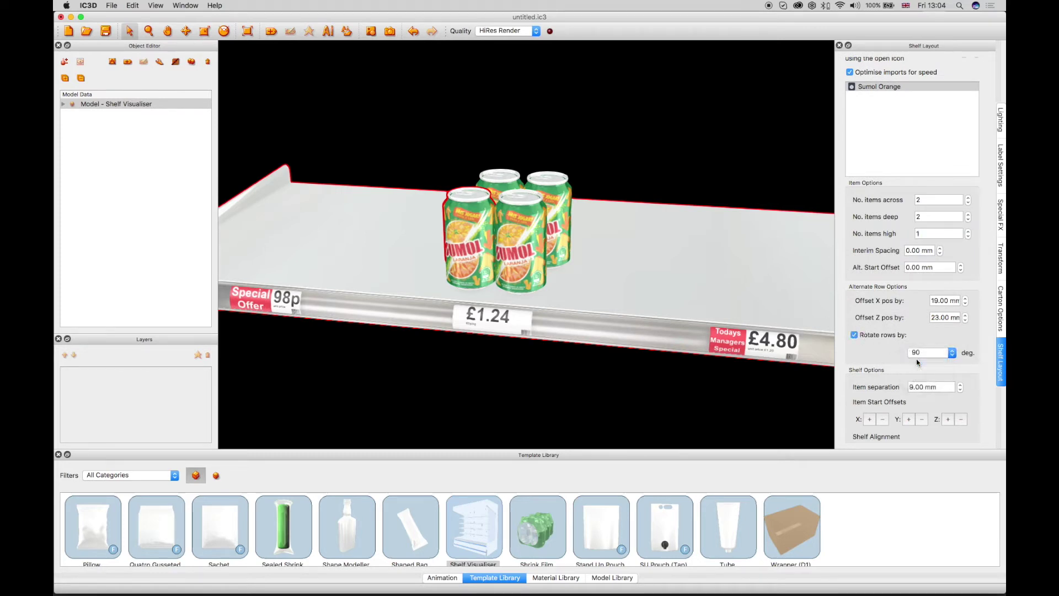
{"action": "left_click", "coordinate": [968, 231]}
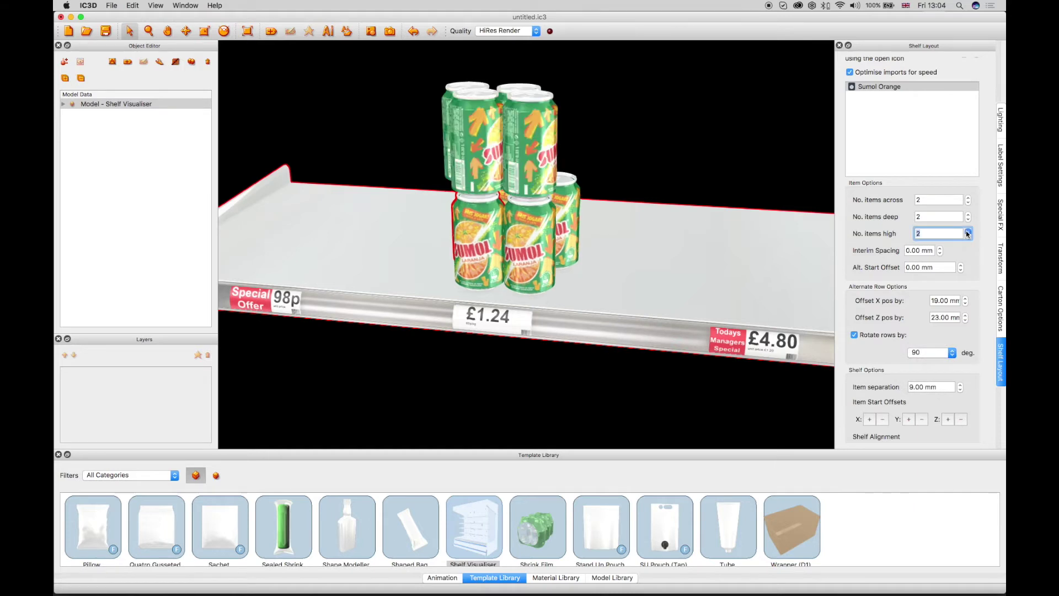
Try 180° and 270° row rotations, settle on 180°, and bring up the file list
{"action": "left_click_drag", "start_coordinate": [760, 256], "coordinate": [782, 256]}
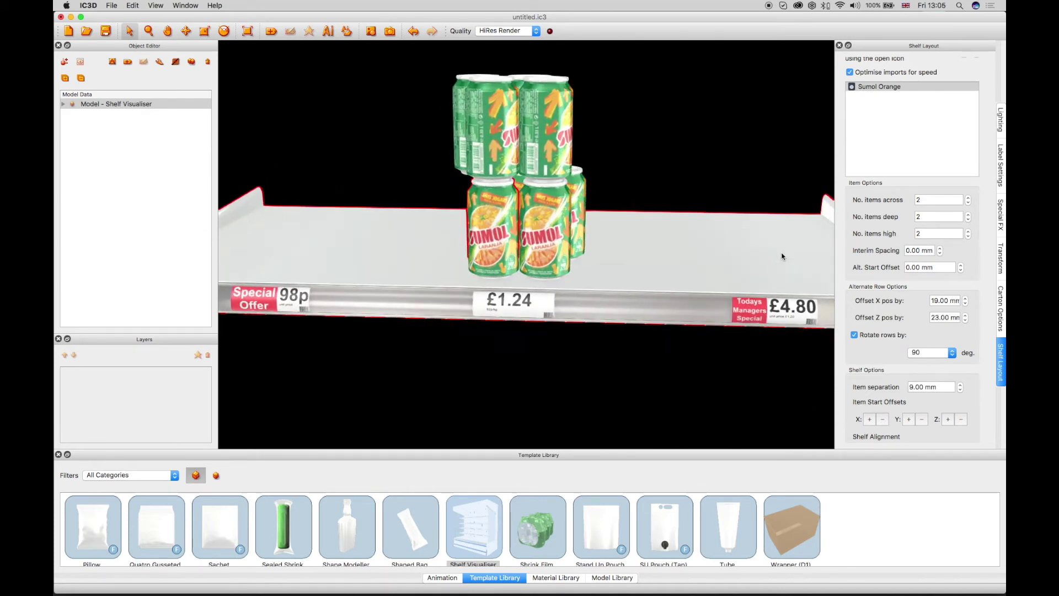
{"action": "left_click", "coordinate": [932, 354]}
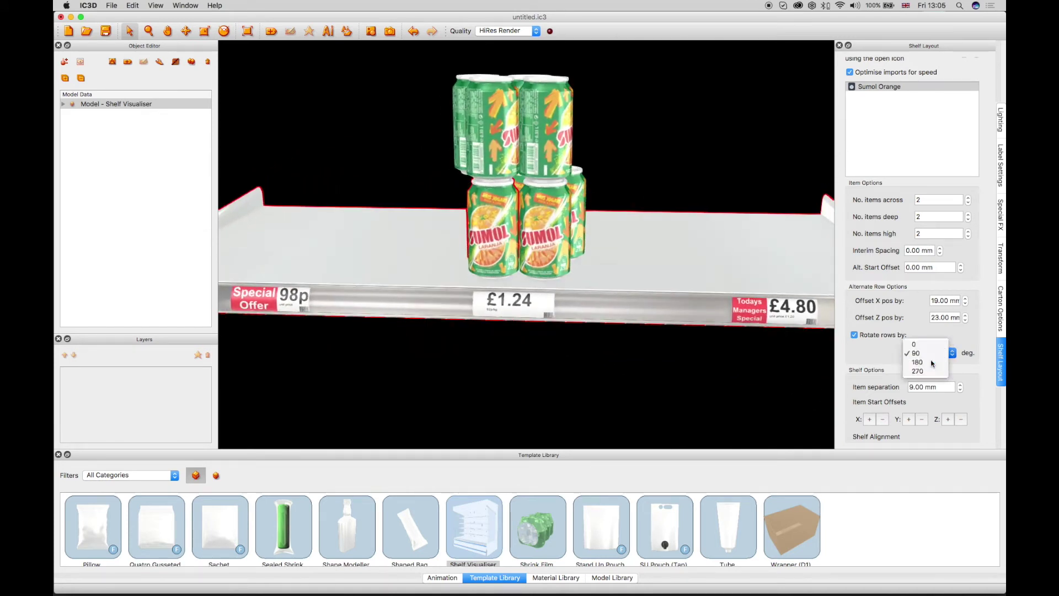
{"action": "left_click", "coordinate": [932, 362]}
{"action": "left_click", "coordinate": [927, 354]}
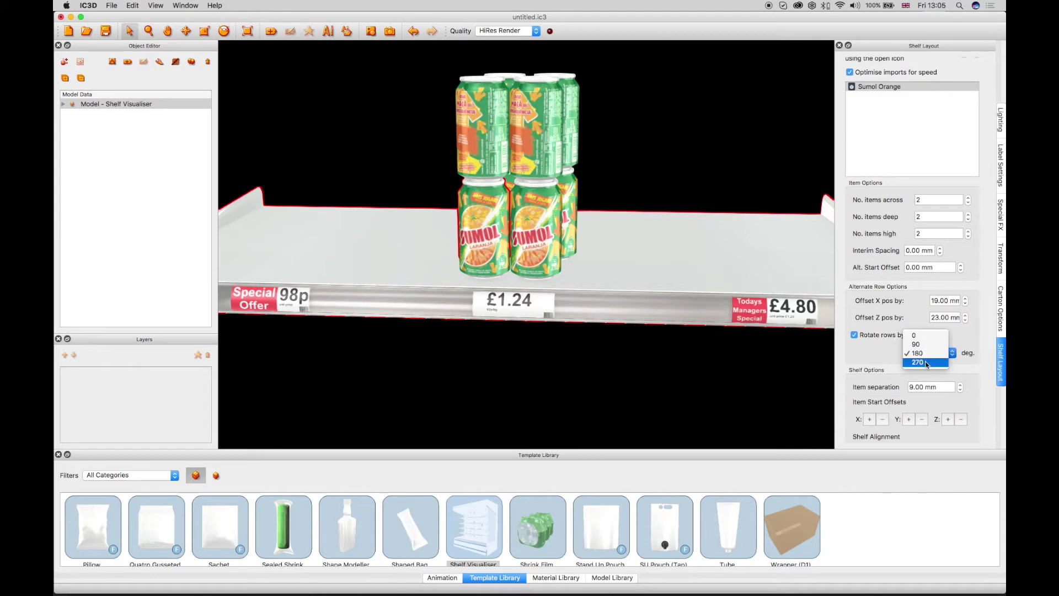
{"action": "left_click", "coordinate": [926, 363]}
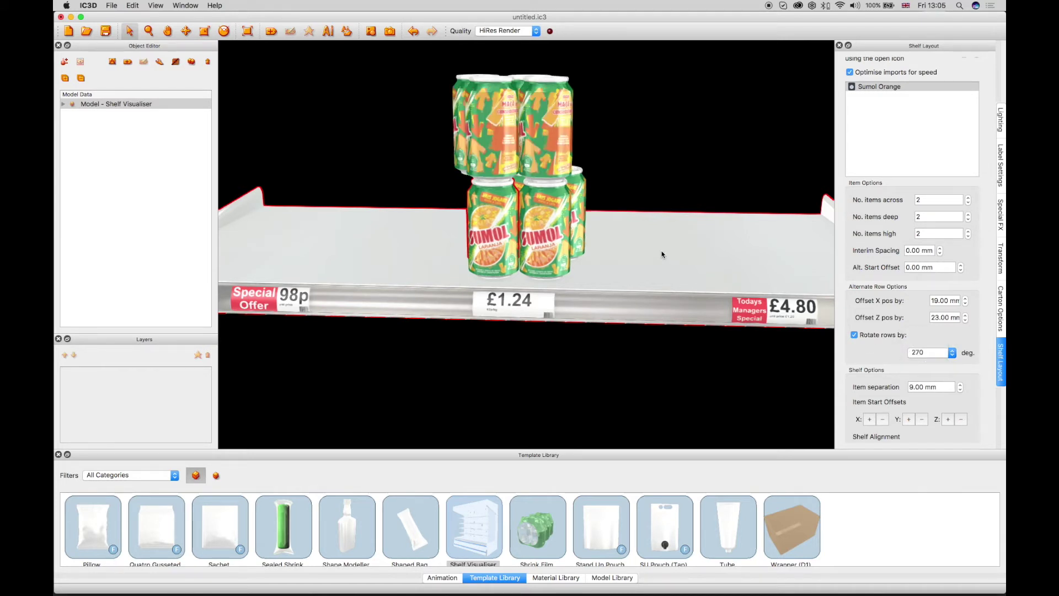
{"action": "left_click", "coordinate": [916, 358]}
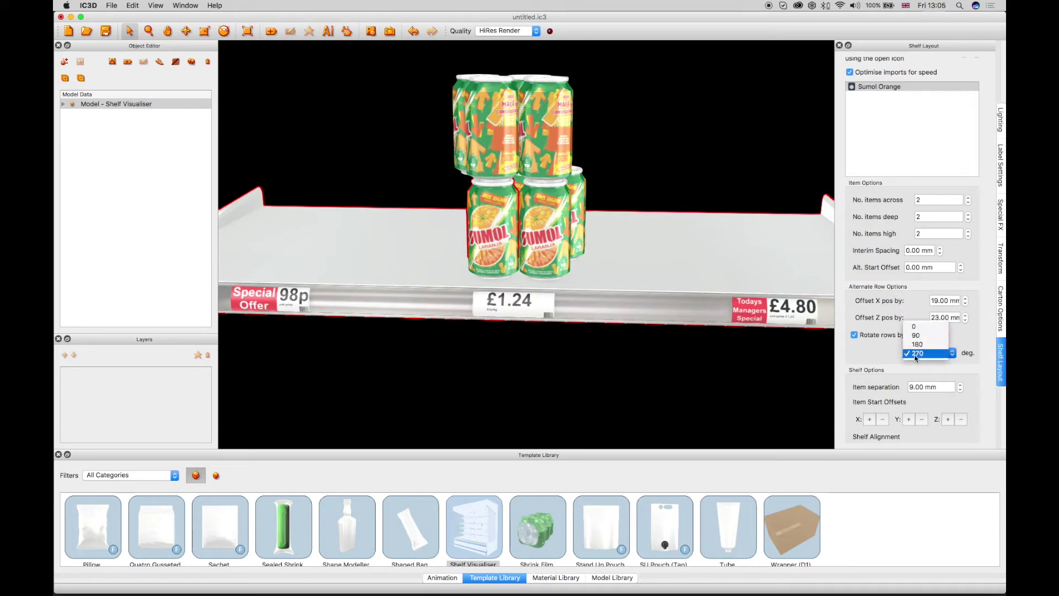
{"action": "left_click", "coordinate": [917, 344]}
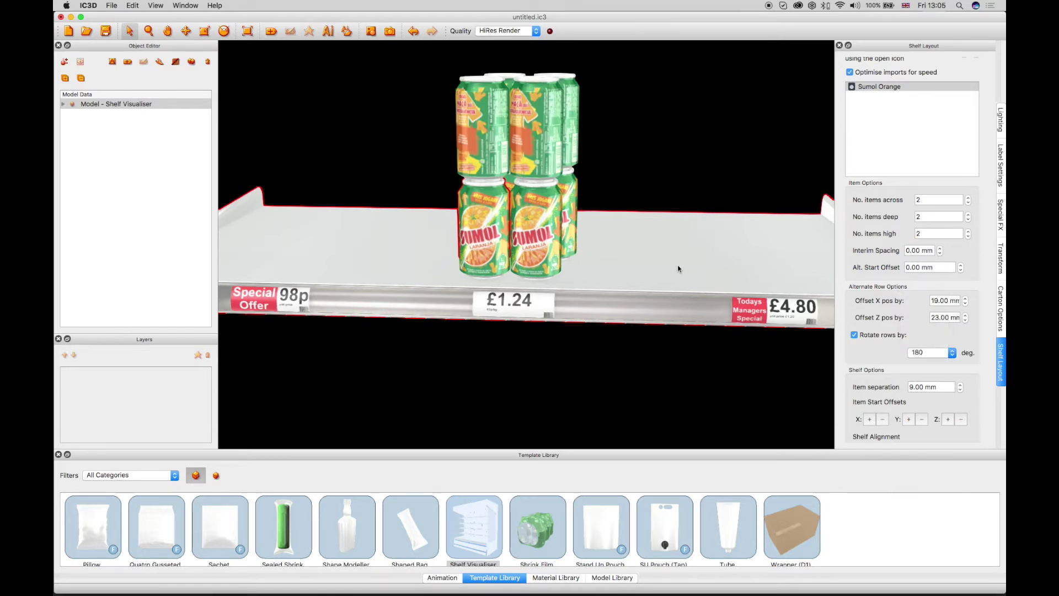
{"action": "scroll", "coordinate": [938, 166], "scroll_direction": "up", "scroll_amount": 3}
{"action": "left_click", "coordinate": [963, 105]}
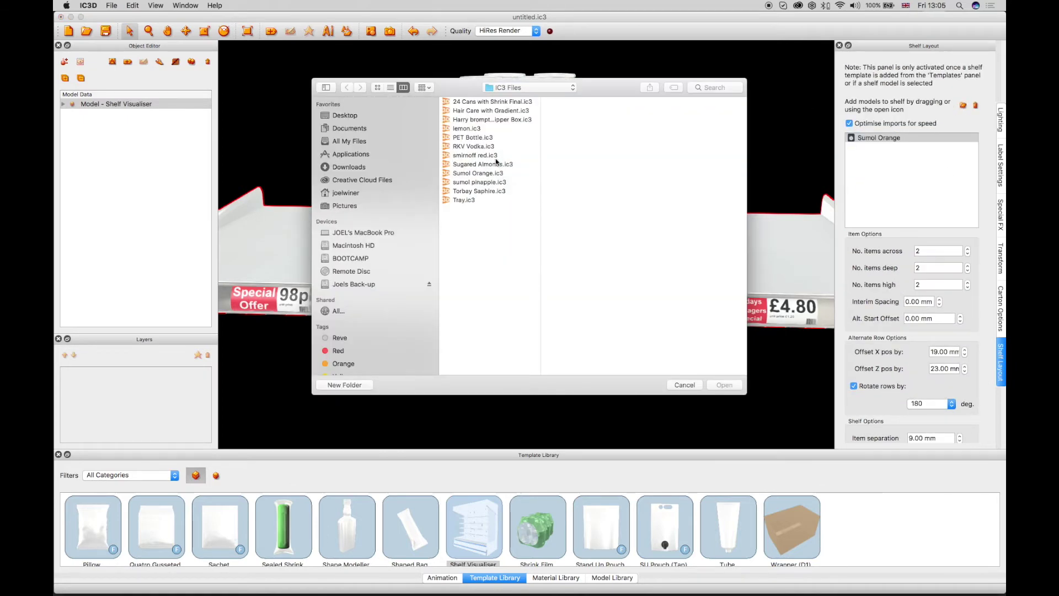
Load Sugared Almonds.ic3 onto the shelf with 25 mm item separation
{"action": "double_click", "coordinate": [463, 165]}
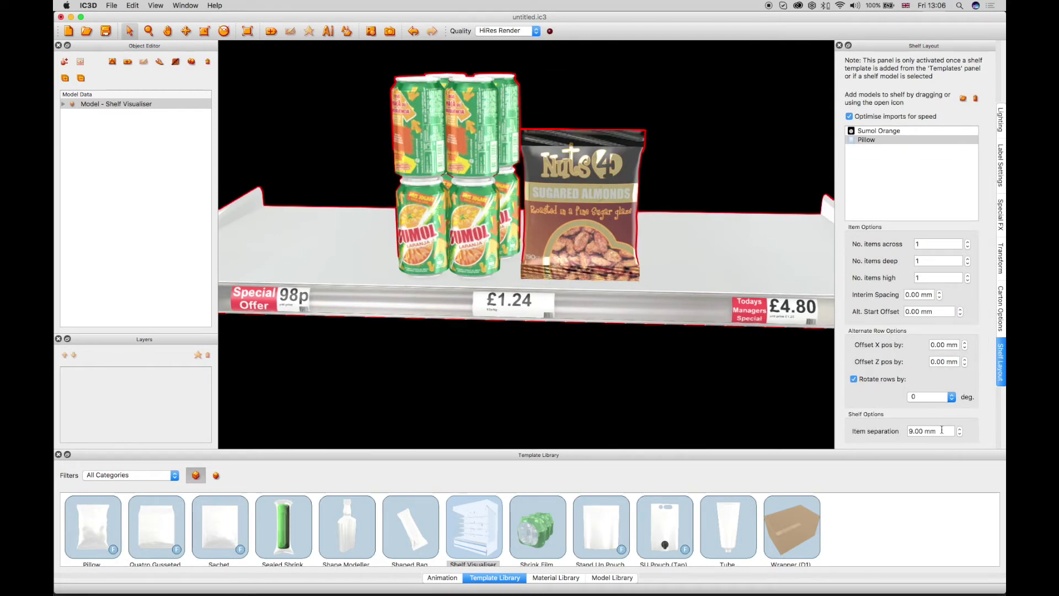
{"action": "left_click_drag", "start_coordinate": [940, 434], "coordinate": [894, 432]}
{"action": "type", "text": "25"}
{"action": "key", "text": "Return"}
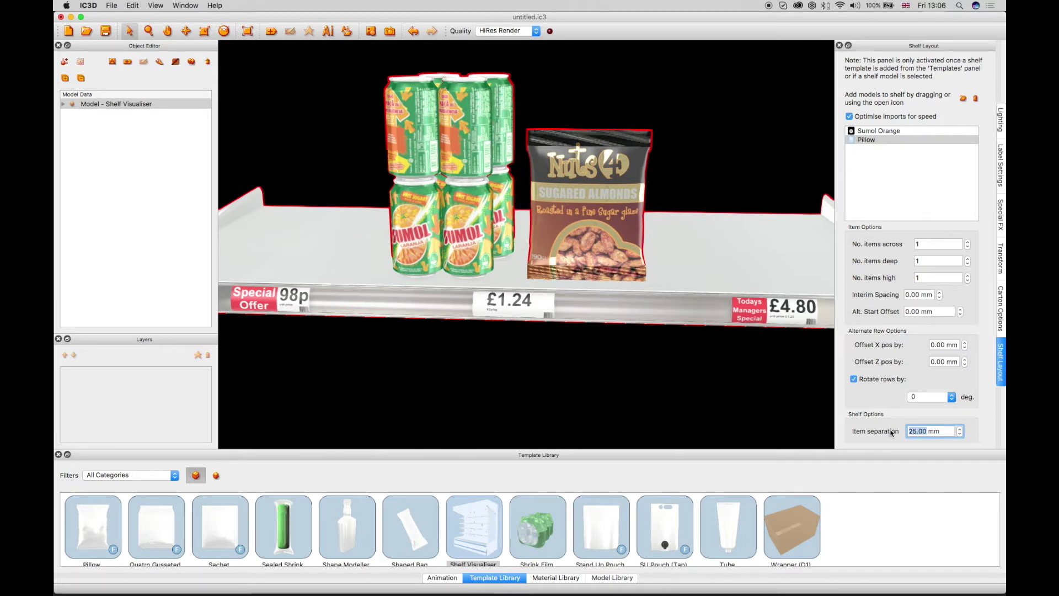
Raise item separation to 40 mm and set the bags three across and two deep
{"action": "left_click", "coordinate": [960, 428]}
{"action": "left_click", "coordinate": [960, 428]}
{"action": "left_click", "coordinate": [960, 428]}
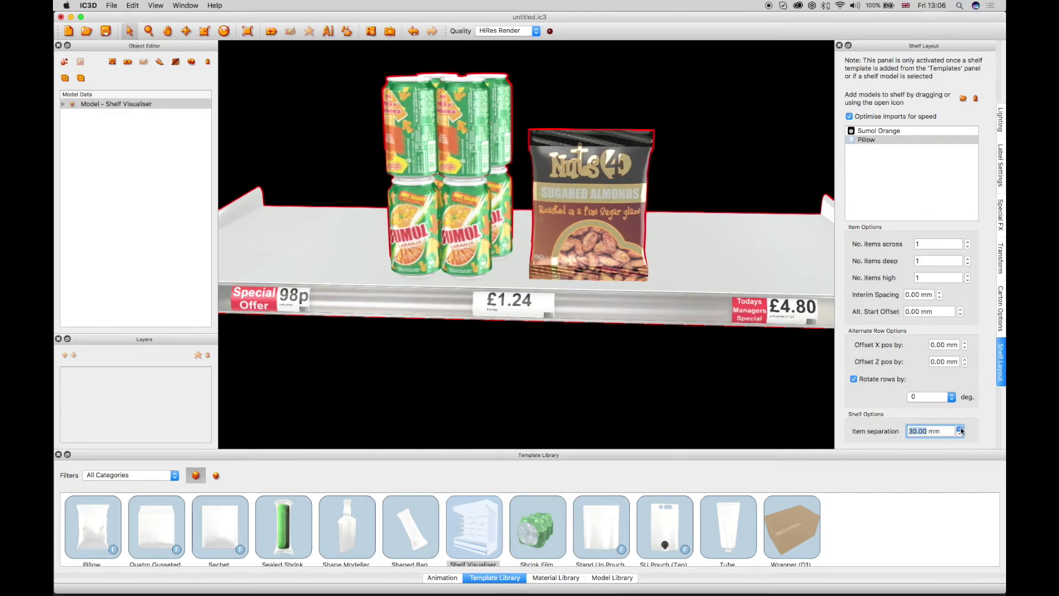
{"action": "left_click", "coordinate": [961, 429]}
{"action": "left_click", "coordinate": [960, 429]}
{"action": "left_click", "coordinate": [961, 428]}
{"action": "left_click", "coordinate": [969, 244]}
{"action": "left_click", "coordinate": [969, 244]}
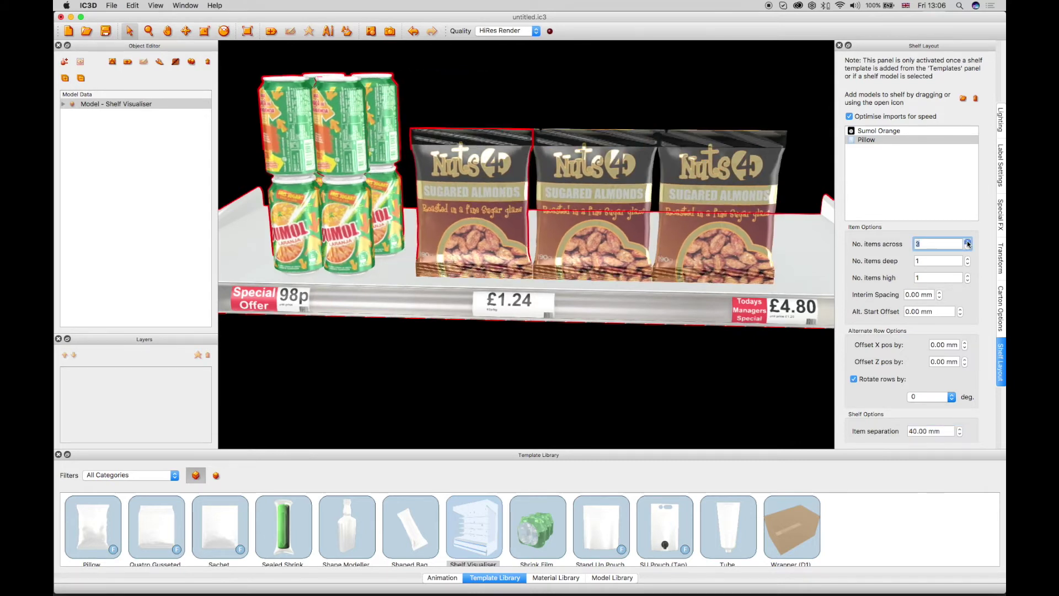
{"action": "left_click", "coordinate": [967, 259]}
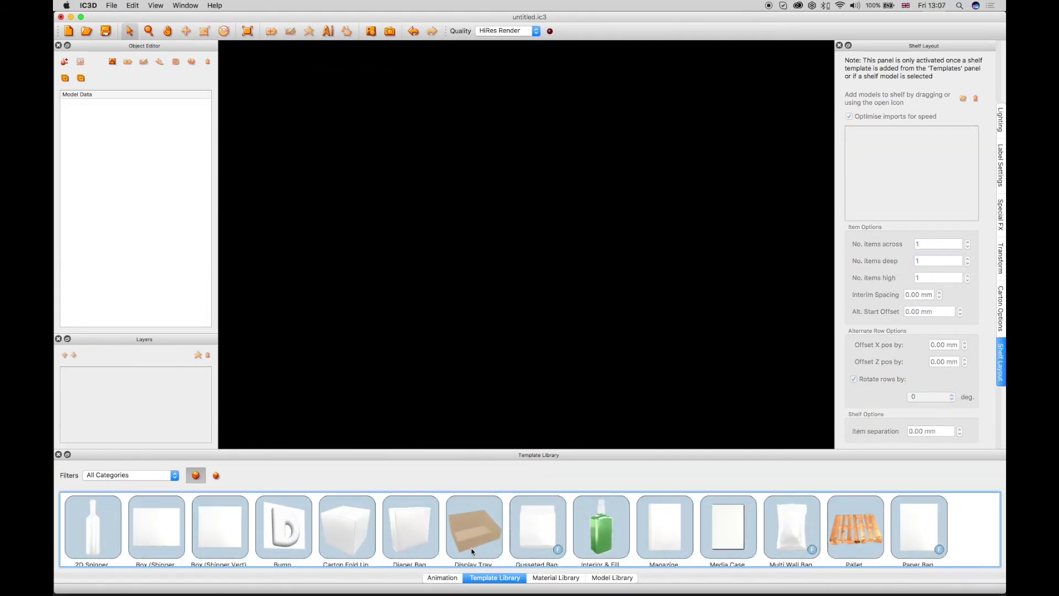
Add a 404 mm-wide Display Tray to the scene and browse for a model to fill it
{"action": "left_click_drag", "start_coordinate": [471, 548], "coordinate": [505, 341]}
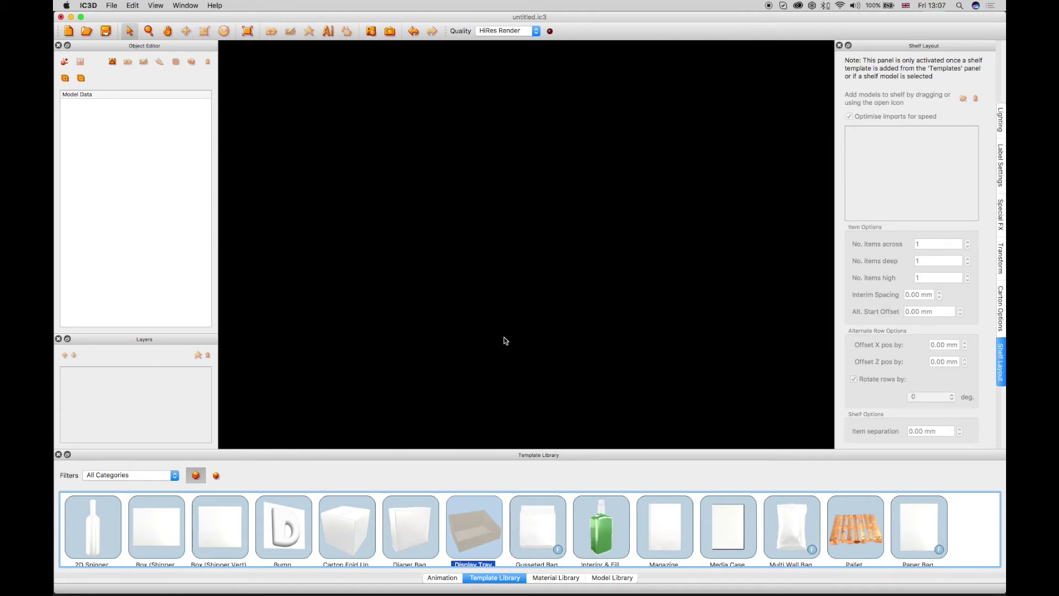
{"action": "left_click_drag", "start_coordinate": [505, 341], "coordinate": [505, 341]}
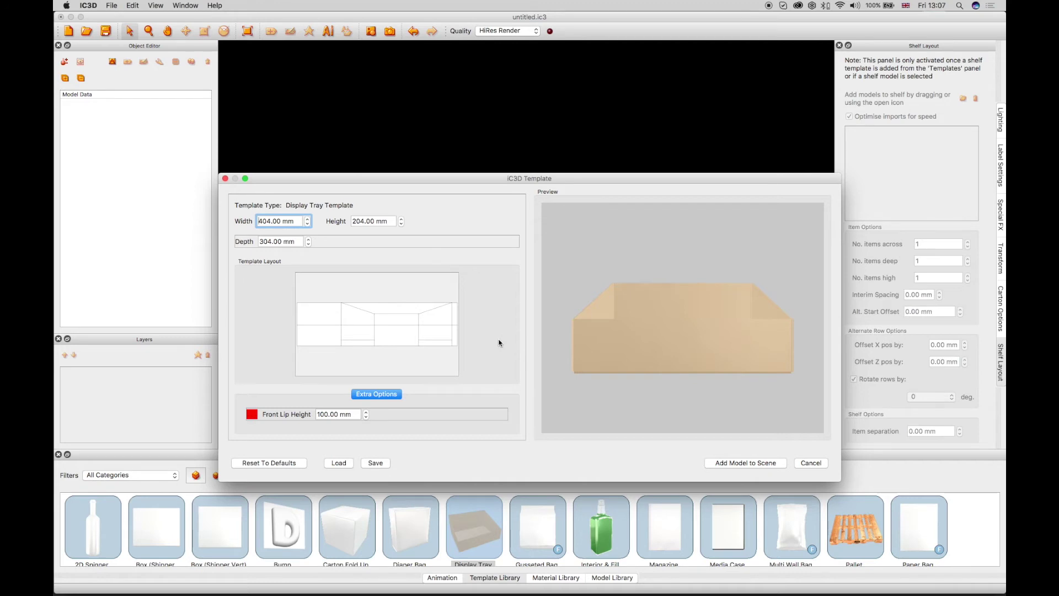
{"action": "left_click", "coordinate": [717, 464]}
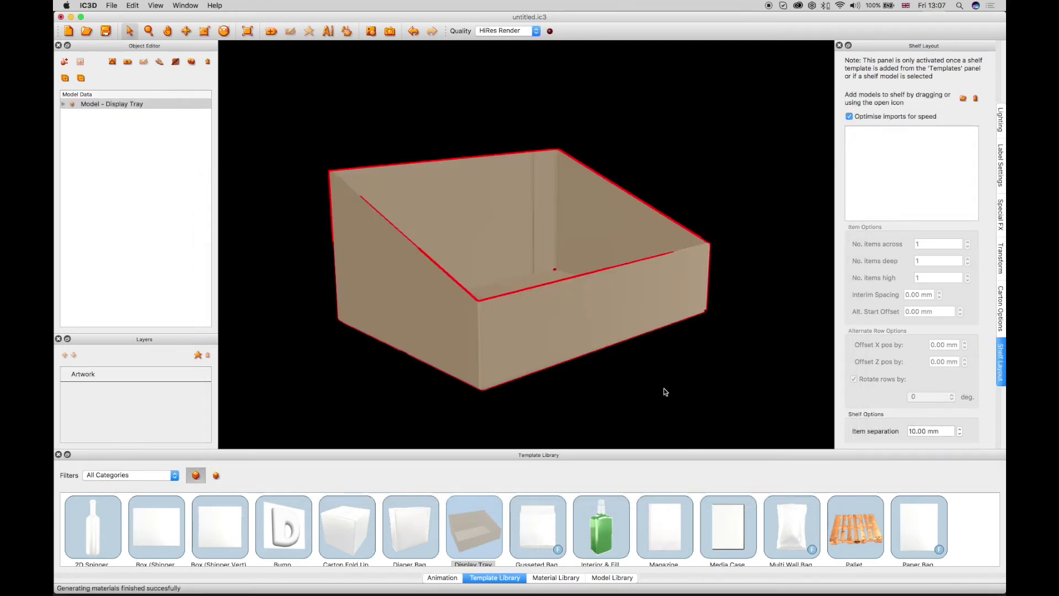
{"action": "left_click_drag", "start_coordinate": [664, 389], "coordinate": [607, 365]}
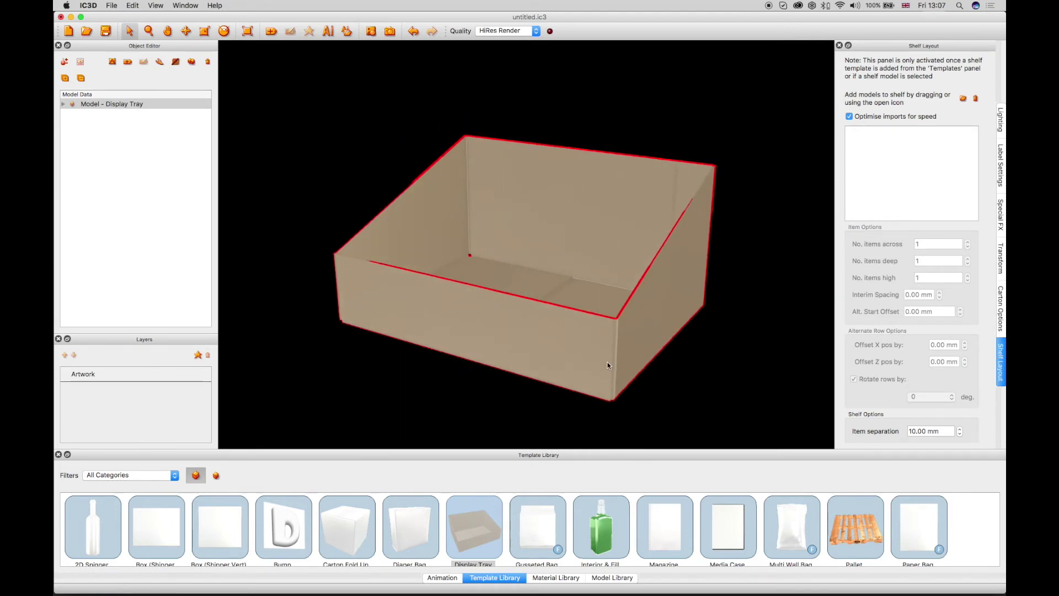
{"action": "left_click", "coordinate": [963, 99]}
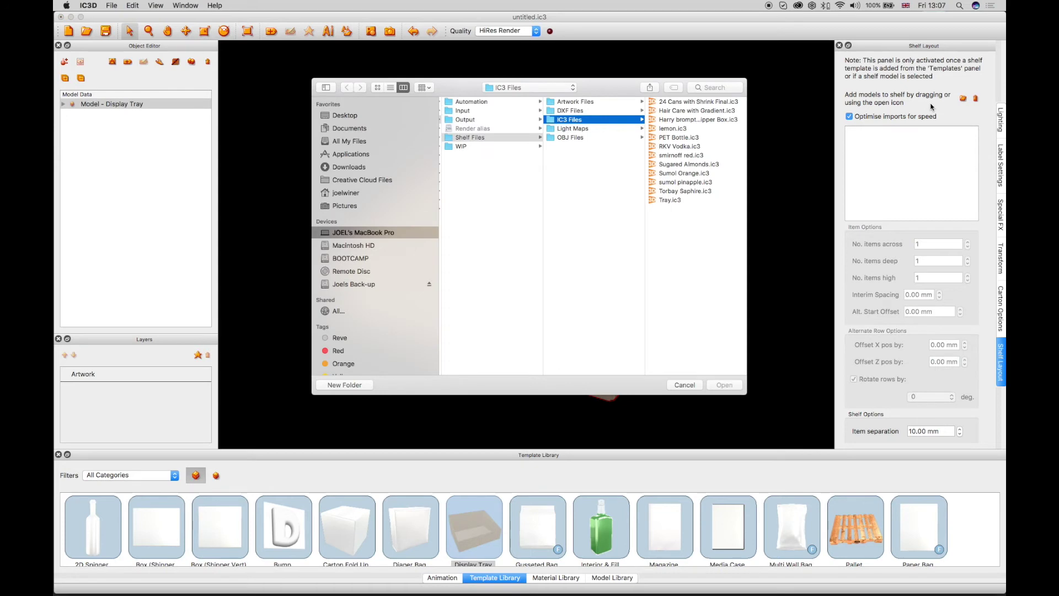
Load Torbay Saphire.ic3 into the tray and add bottles across and another row deeper
{"action": "left_click", "coordinate": [682, 193]}
{"action": "key", "text": "Return"}
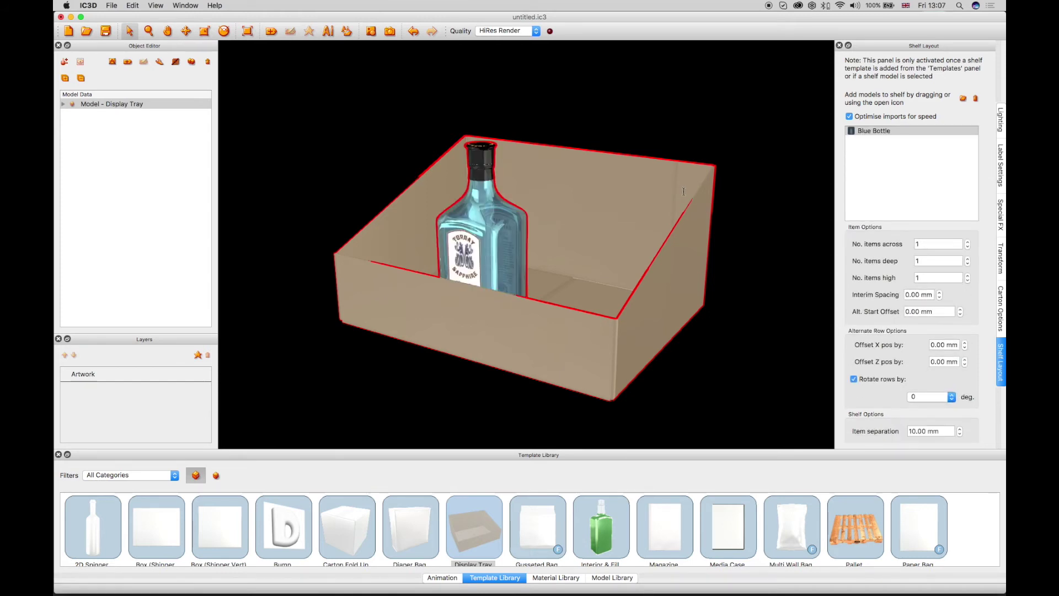
{"action": "left_click", "coordinate": [968, 241]}
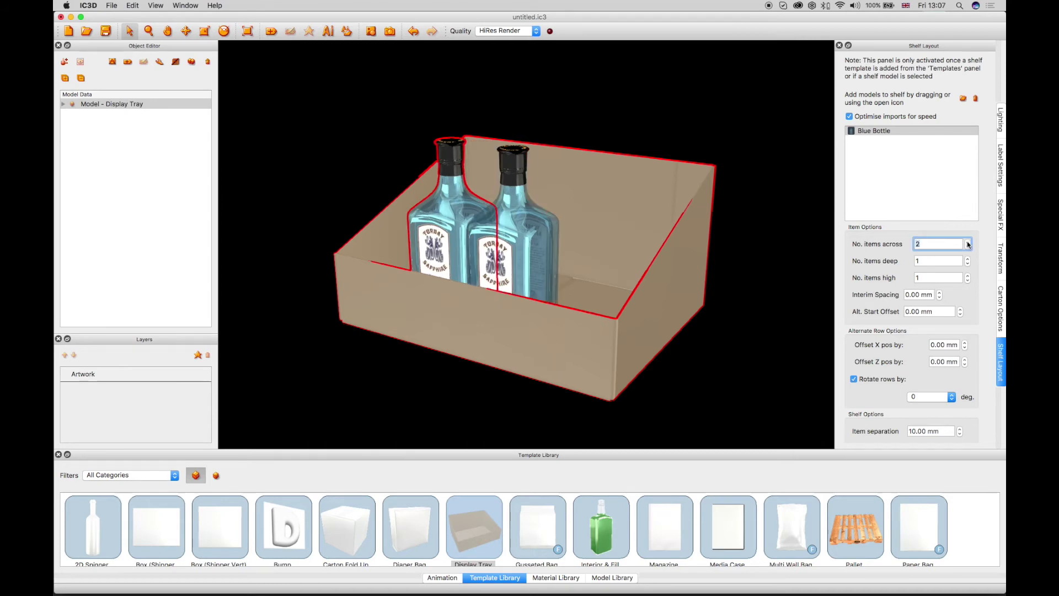
{"action": "left_click", "coordinate": [968, 241]}
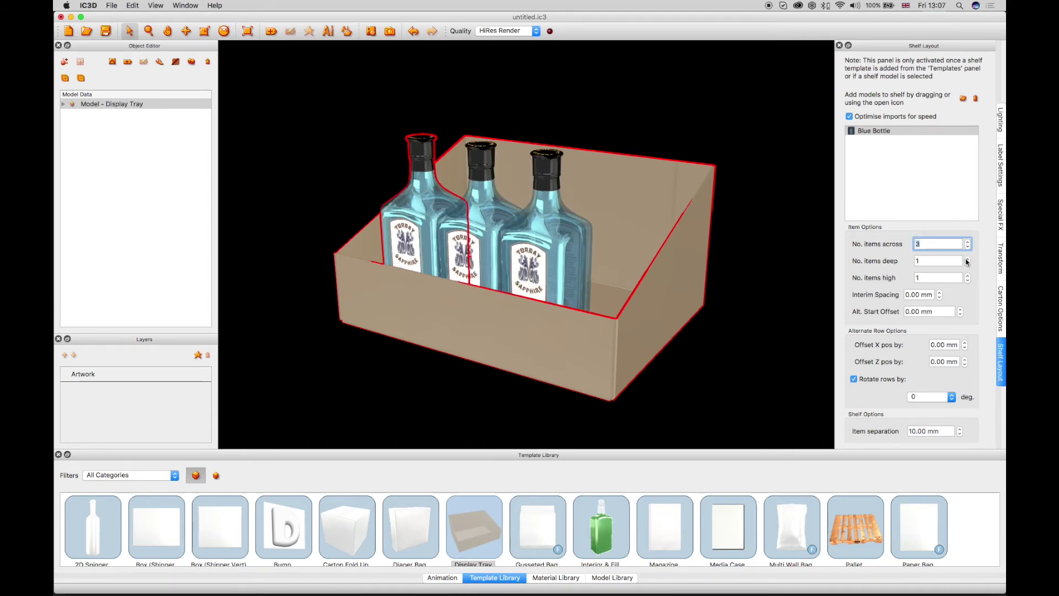
{"action": "left_click", "coordinate": [967, 259]}
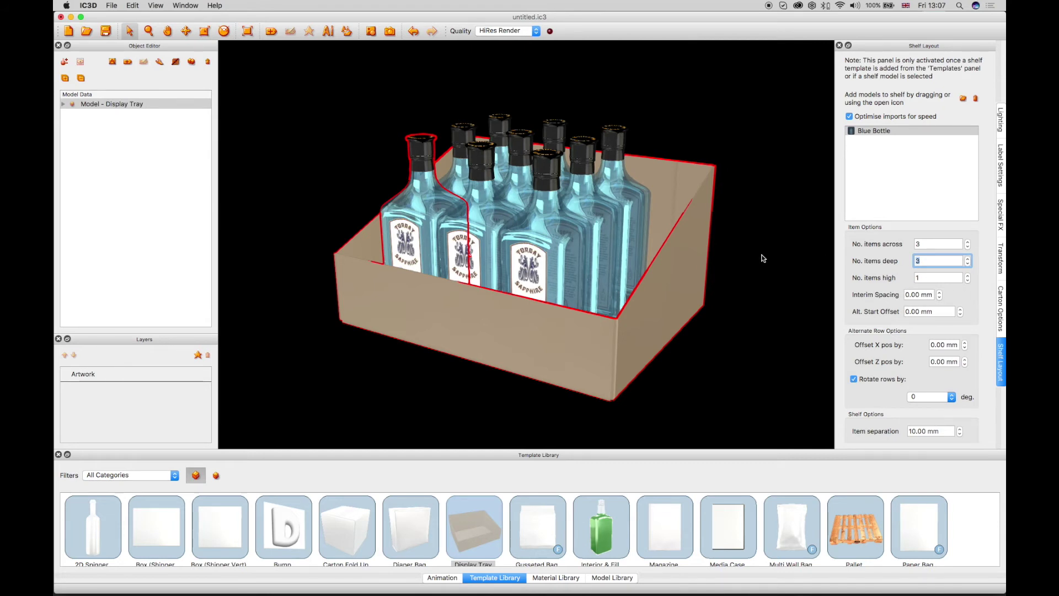
{"action": "left_click", "coordinate": [742, 284]}
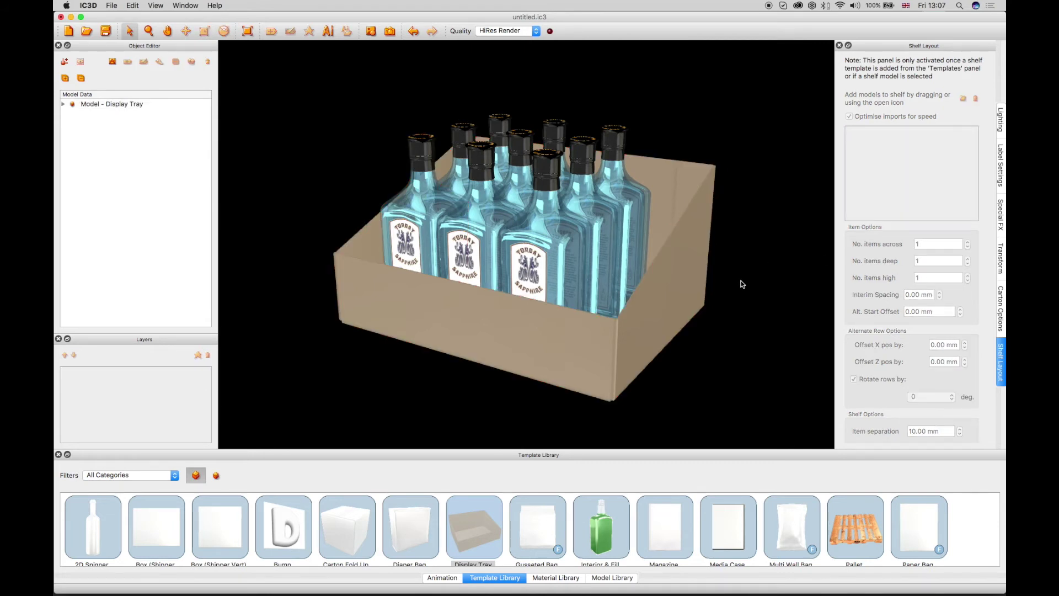
{"action": "mouse_move", "coordinate": [740, 286]}
{"action": "left_mouse_down"}
{"action": "mouse_move", "coordinate": [764, 285]}
{"action": "mouse_move", "coordinate": [741, 286]}
{"action": "left_mouse_up"}
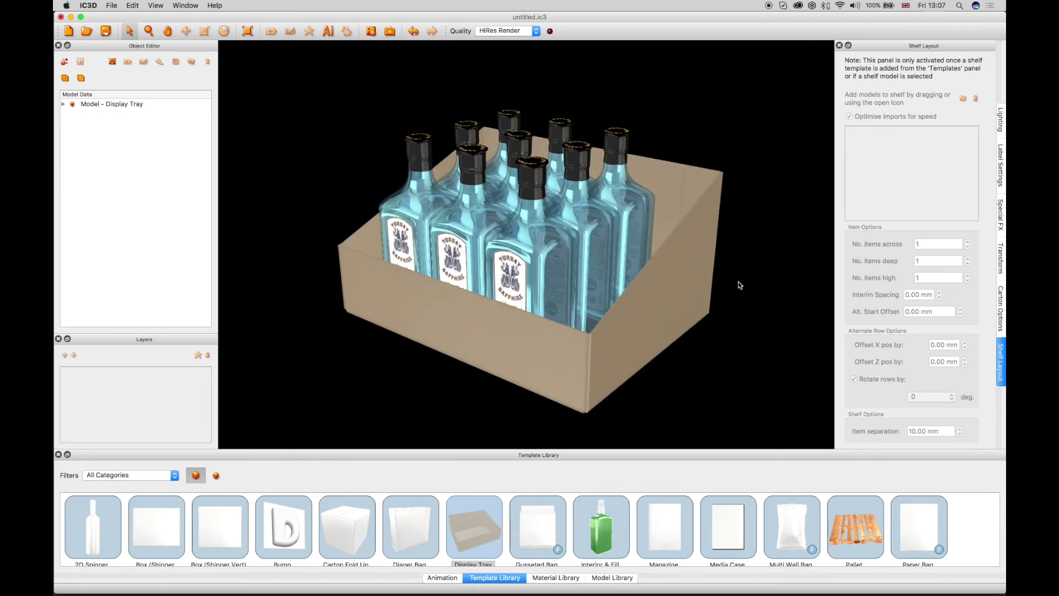
Make the Blue Bottle layout four across and three deep, then clear the scene
{"action": "left_click", "coordinate": [511, 332]}
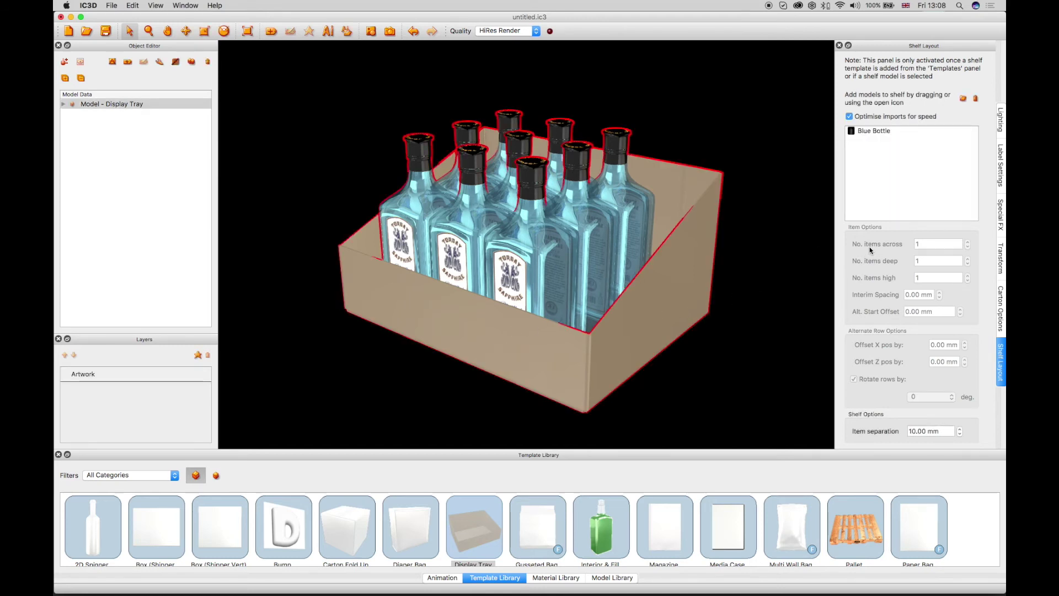
{"action": "left_click", "coordinate": [888, 133]}
{"action": "left_click", "coordinate": [968, 241]}
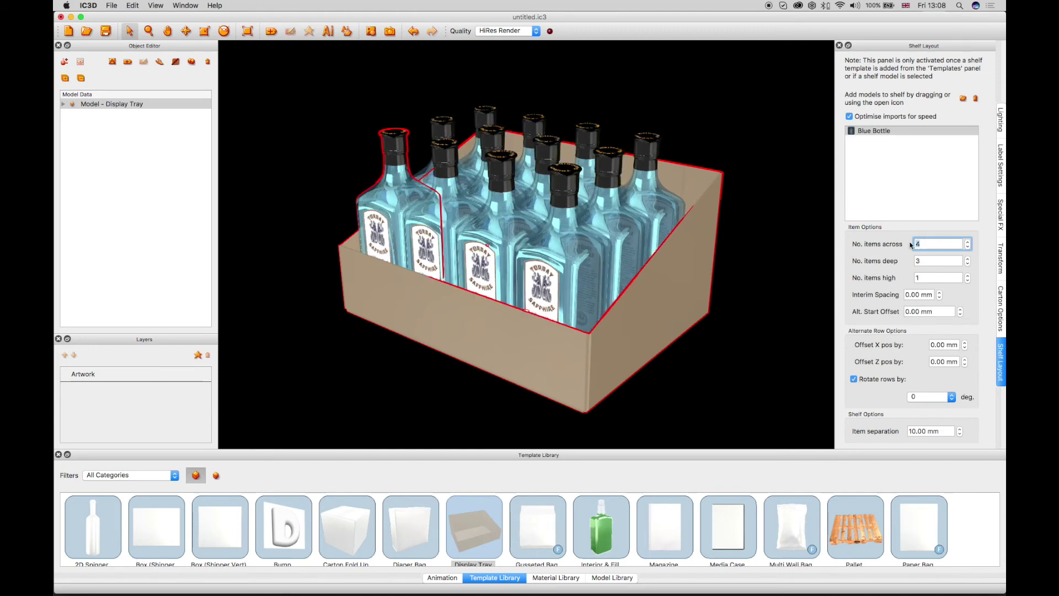
{"action": "left_click", "coordinate": [432, 381]}
{"action": "left_click_drag", "start_coordinate": [426, 390], "coordinate": [449, 386]}
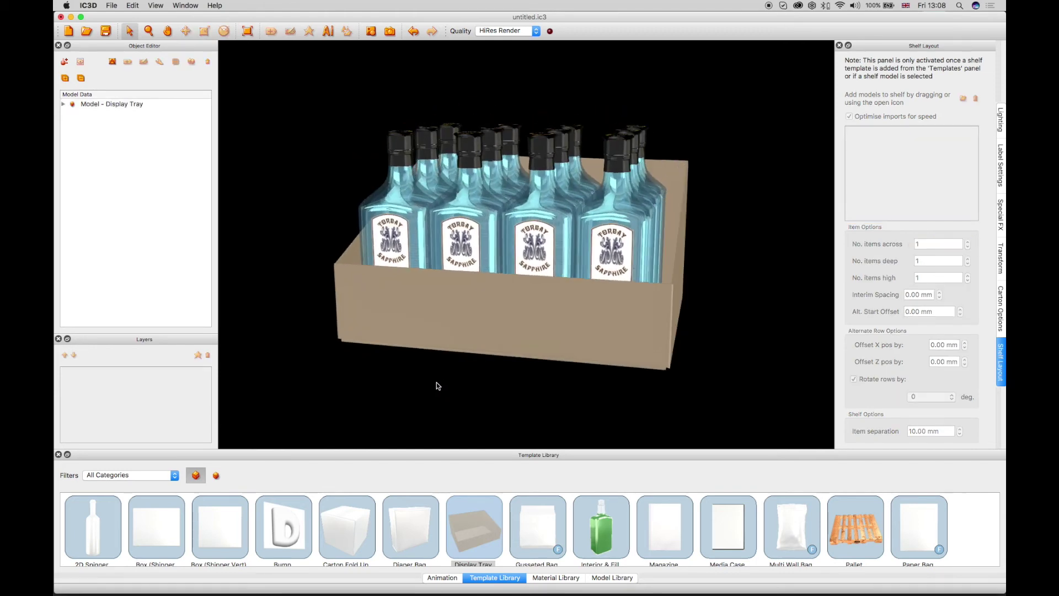
{"action": "key", "text": "super+n"}
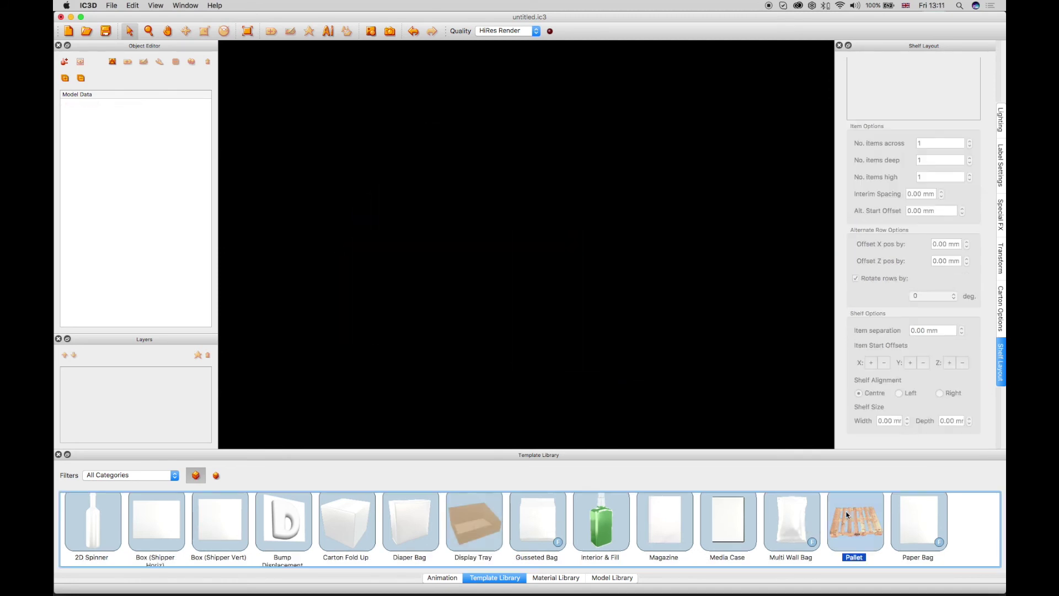
Add a Pallet template model 1000 mm wide to the scene and select it
{"action": "left_click_drag", "start_coordinate": [730, 428], "coordinate": [448, 275]}
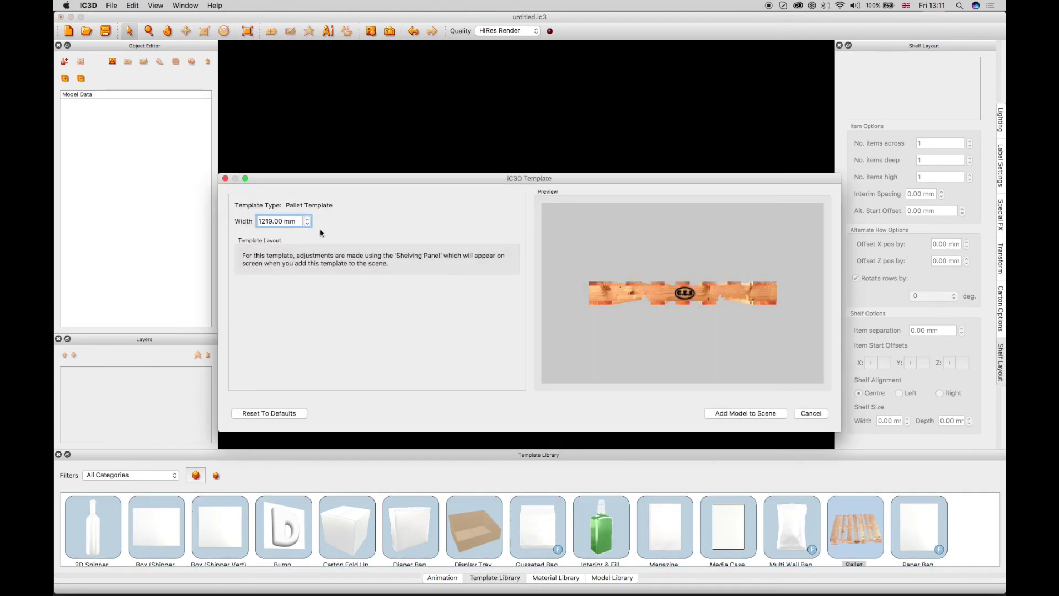
{"action": "left_click_drag", "start_coordinate": [296, 221], "coordinate": [256, 220]}
{"action": "type", "text": "1000"}
{"action": "key", "text": "Return"}
{"action": "left_click_drag", "start_coordinate": [660, 304], "coordinate": [652, 315]}
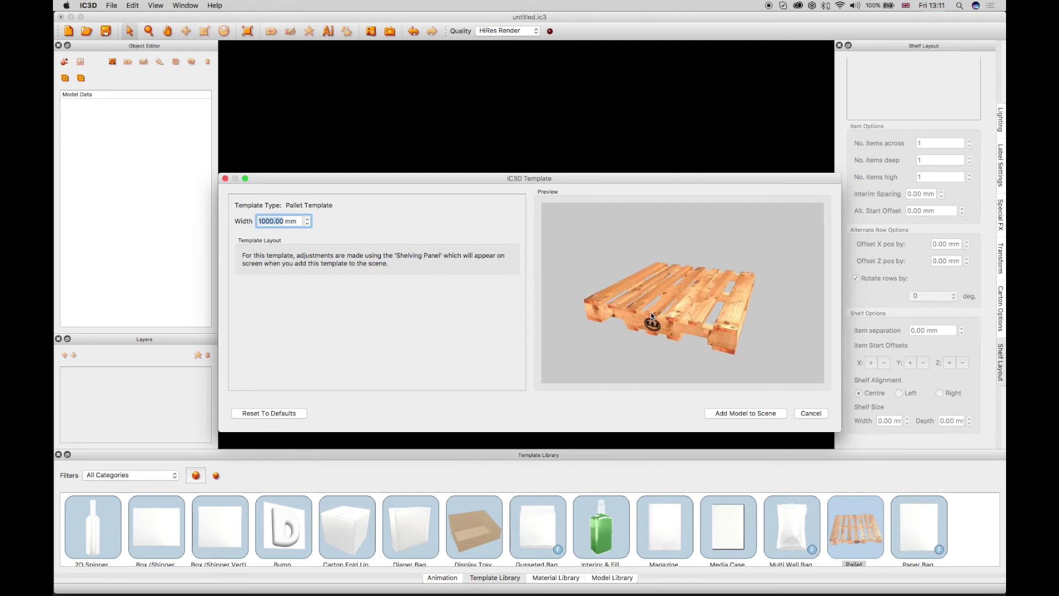
{"action": "left_click", "coordinate": [745, 413]}
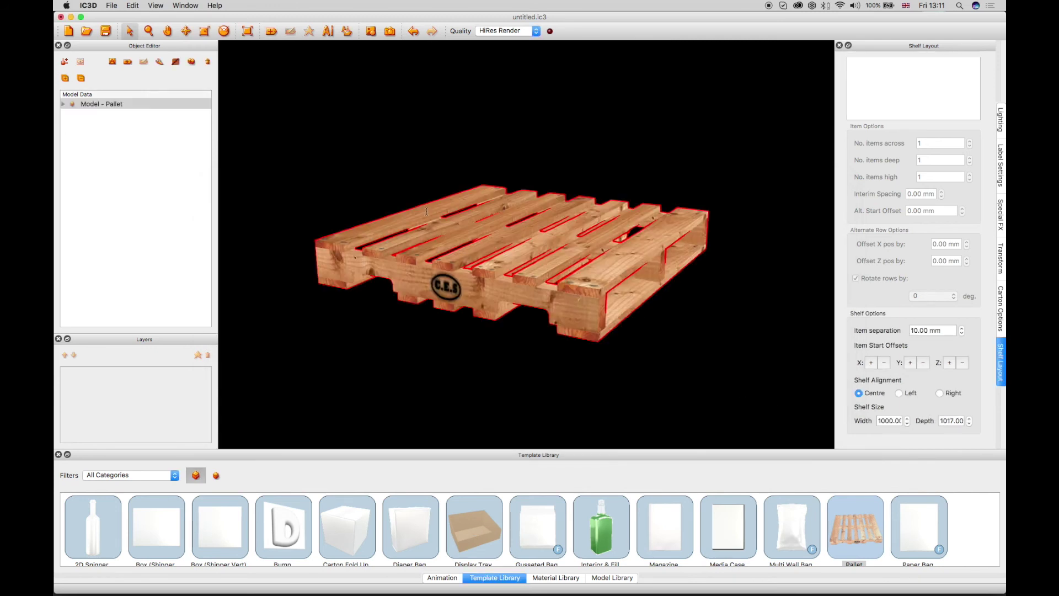
{"action": "mouse_move", "coordinate": [281, 130]}
{"action": "left_mouse_down"}
{"action": "mouse_move", "coordinate": [333, 132]}
{"action": "mouse_move", "coordinate": [292, 134]}
{"action": "left_mouse_up"}
{"action": "left_click", "coordinate": [109, 104]}
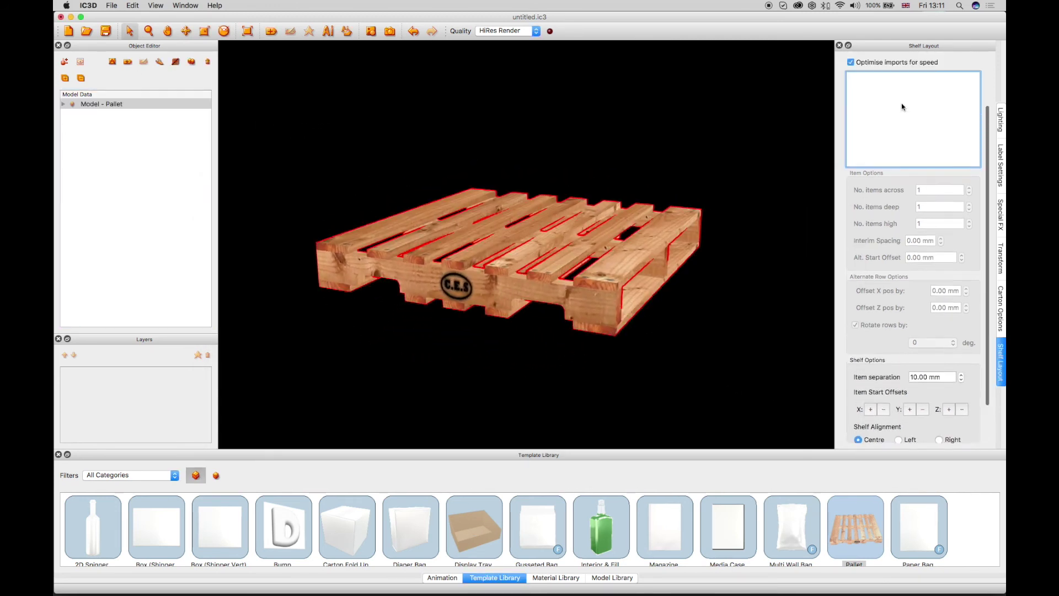
Load Harry Brompton Shipper Box.ic3 onto the pallet, four cartons across and four deep
{"action": "left_click", "coordinate": [964, 107]}
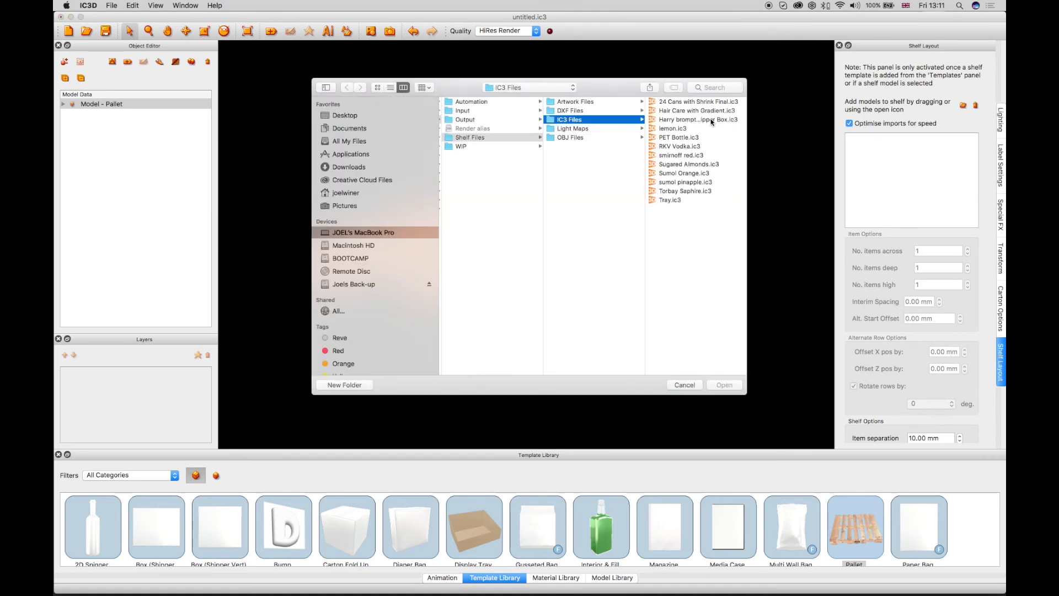
{"action": "double_click", "coordinate": [689, 120]}
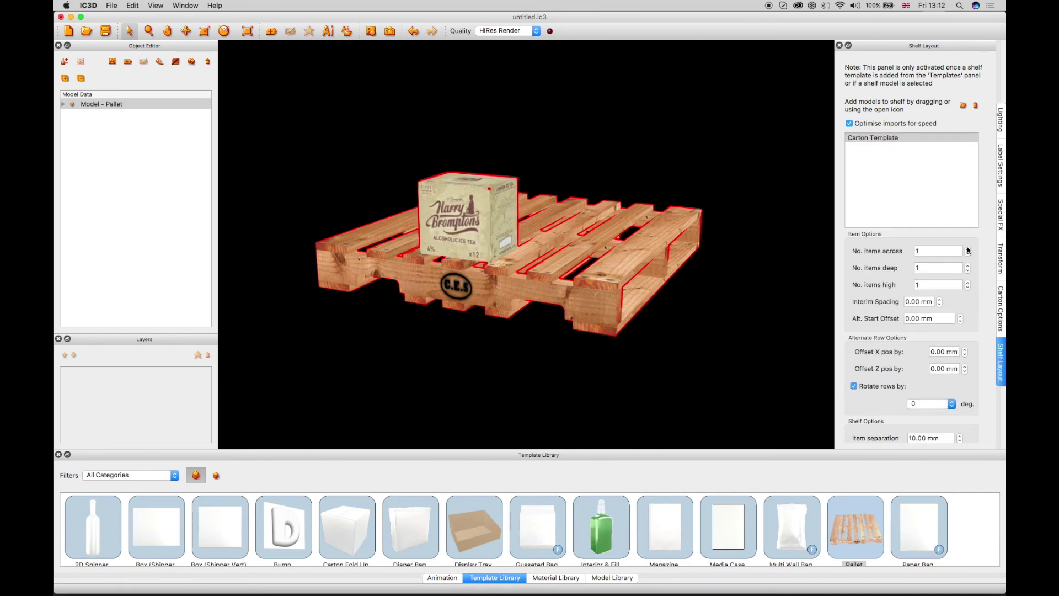
{"action": "left_click", "coordinate": [967, 248]}
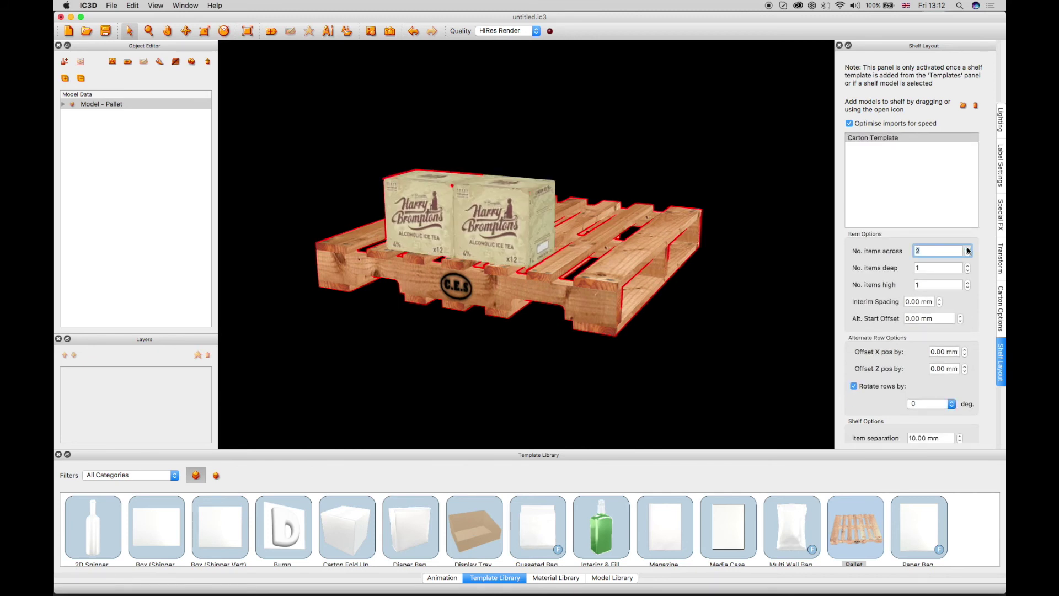
{"action": "left_click", "coordinate": [968, 248]}
{"action": "left_click", "coordinate": [968, 248]}
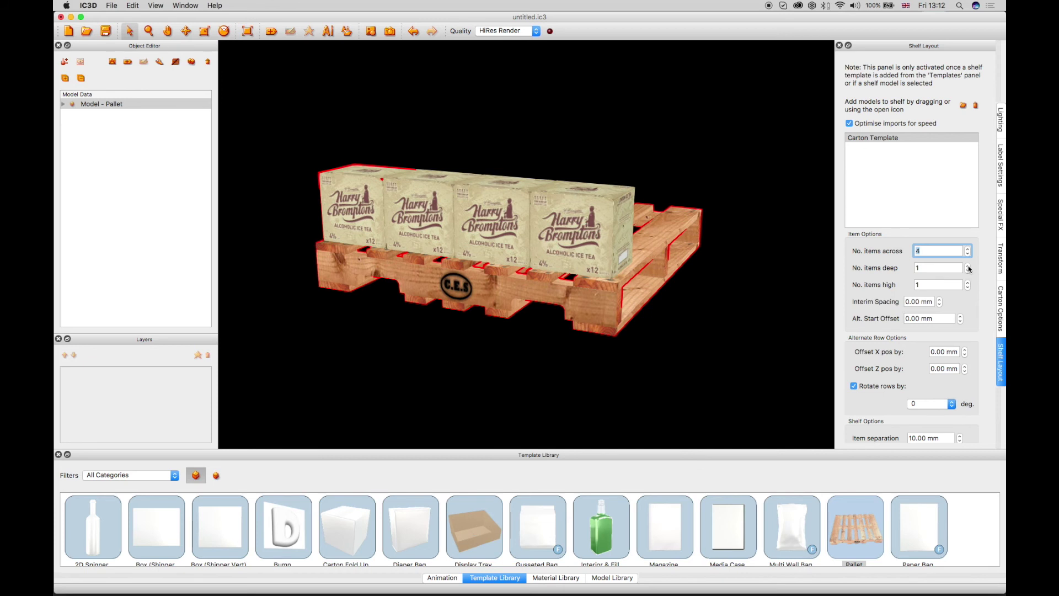
{"action": "left_click", "coordinate": [968, 266]}
{"action": "left_click", "coordinate": [968, 266]}
{"action": "left_click", "coordinate": [968, 266]}
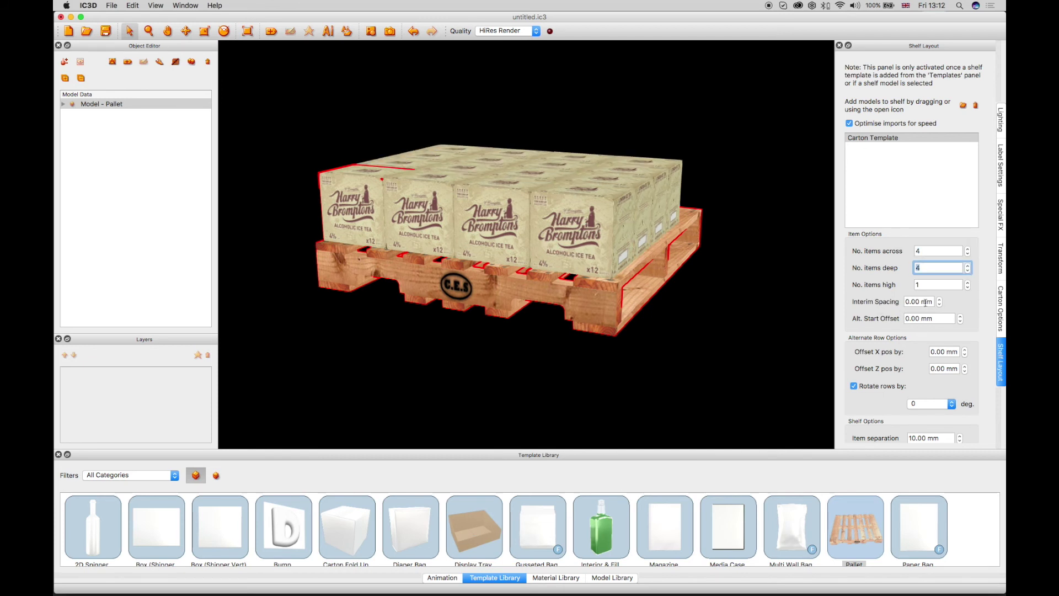
Stack the cartons two high with 10 mm interim spacing and 10 mm alternate-row Z offset
{"action": "left_click", "coordinate": [925, 302]}
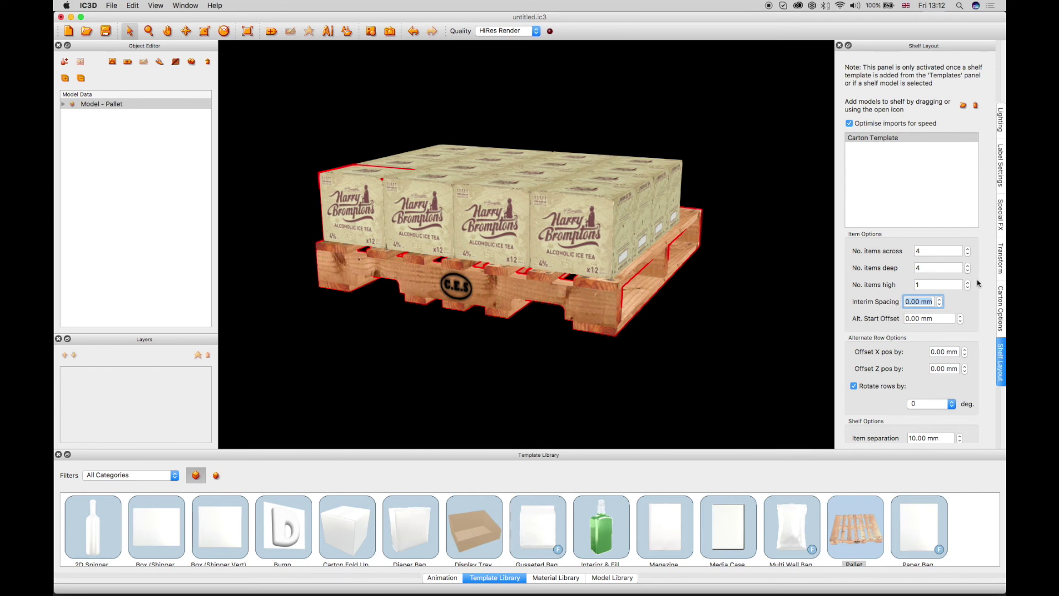
{"action": "left_click", "coordinate": [968, 283]}
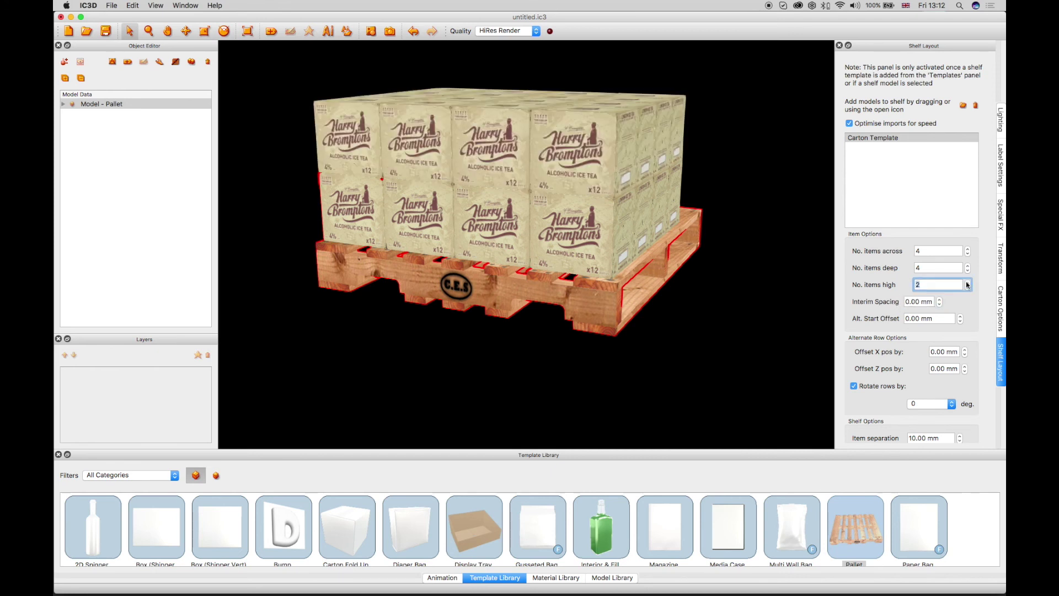
{"action": "left_click", "coordinate": [919, 303]}
{"action": "type", "text": "10"}
{"action": "key", "text": "Return"}
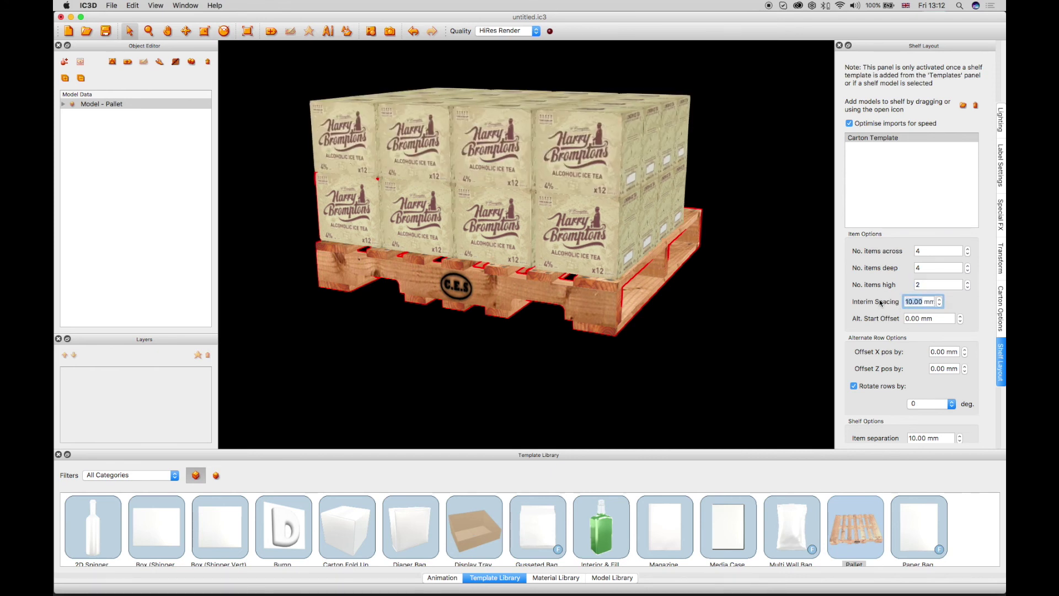
{"action": "left_click", "coordinate": [940, 369]}
{"action": "type", "text": "10"}
{"action": "key", "text": "Return"}
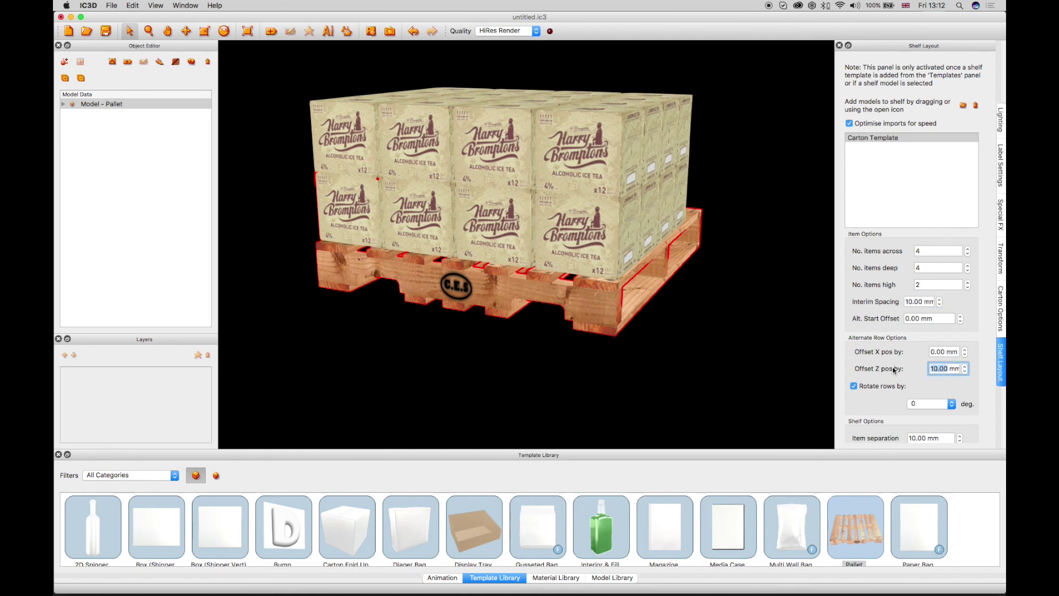
Change the pallet's Shelf Size depth from 1017 to 800 mm
{"action": "scroll", "coordinate": [890, 410], "scroll_direction": "down", "scroll_amount": 3}
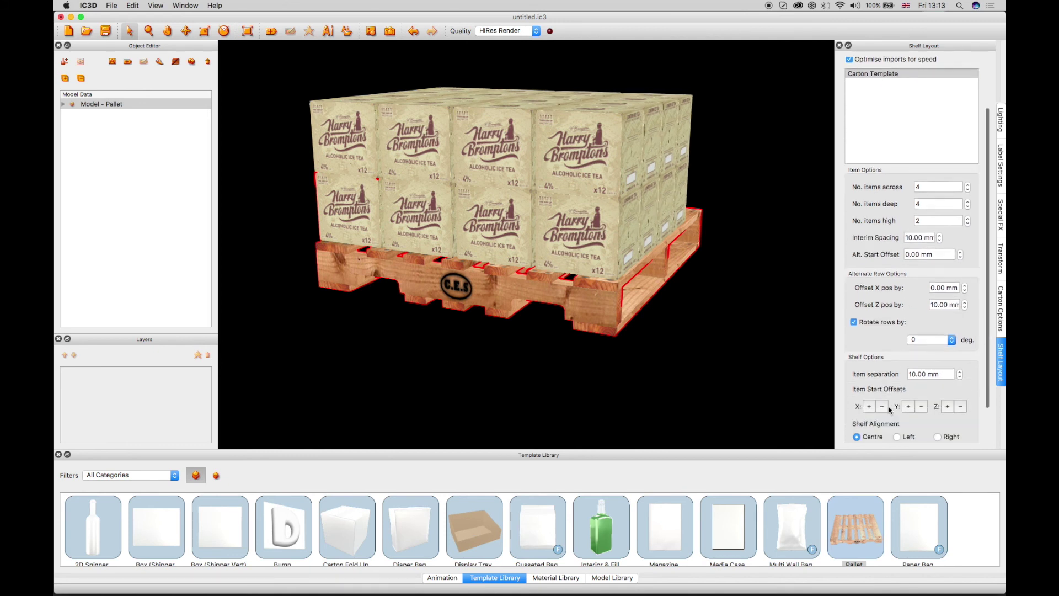
{"action": "scroll", "coordinate": [889, 410], "scroll_direction": "down", "scroll_amount": 2}
{"action": "key", "text": "Tab"}
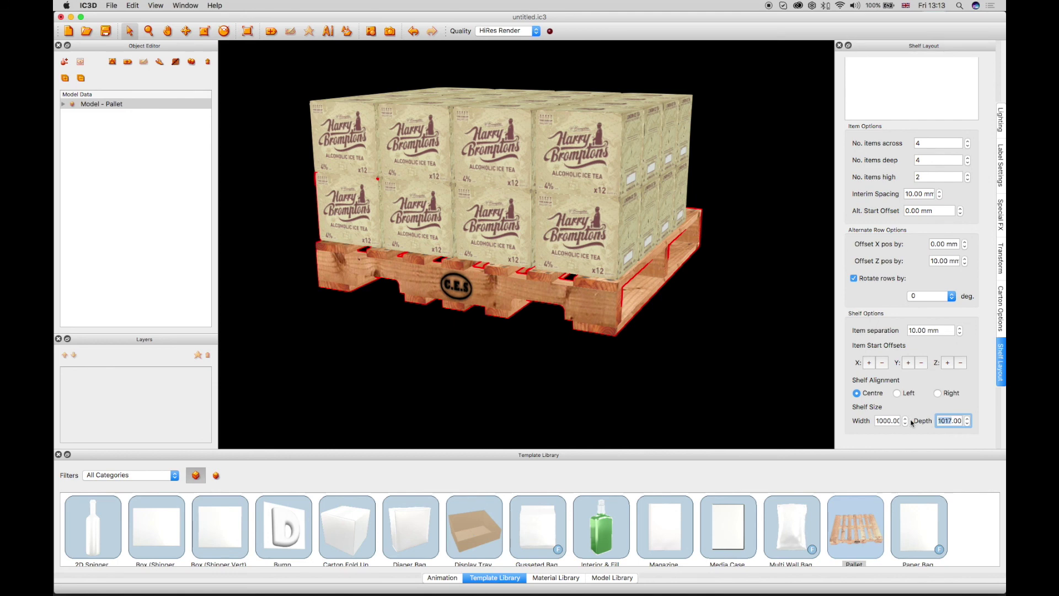
{"action": "type", "text": "800"}
{"action": "key", "text": "Return"}
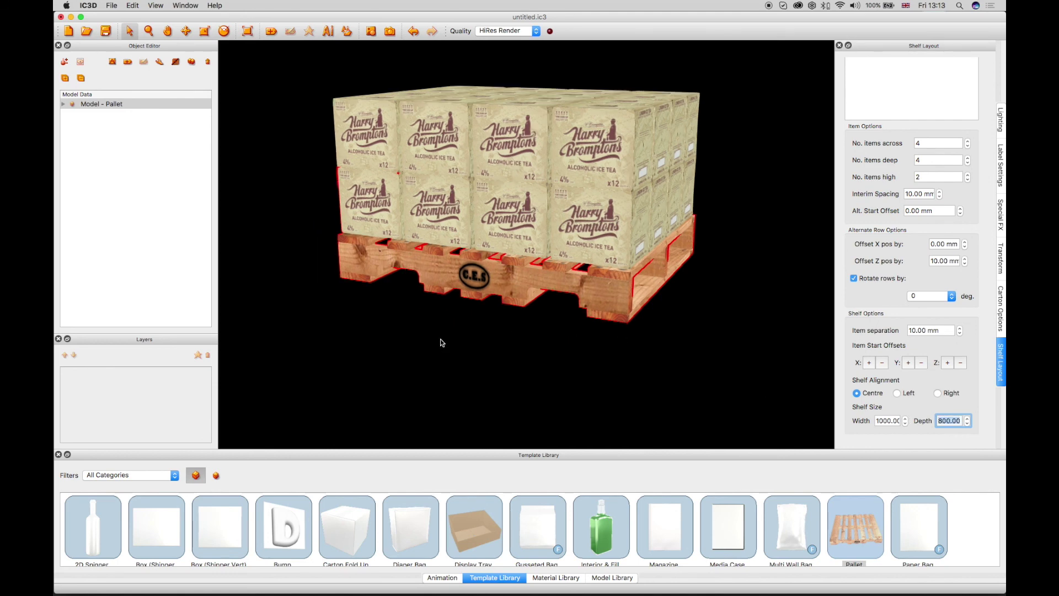
{"action": "mouse_move", "coordinate": [440, 339]}
{"action": "left_mouse_down"}
{"action": "mouse_move", "coordinate": [469, 352]}
{"action": "mouse_move", "coordinate": [487, 343]}
{"action": "mouse_move", "coordinate": [430, 346]}
{"action": "left_mouse_up"}
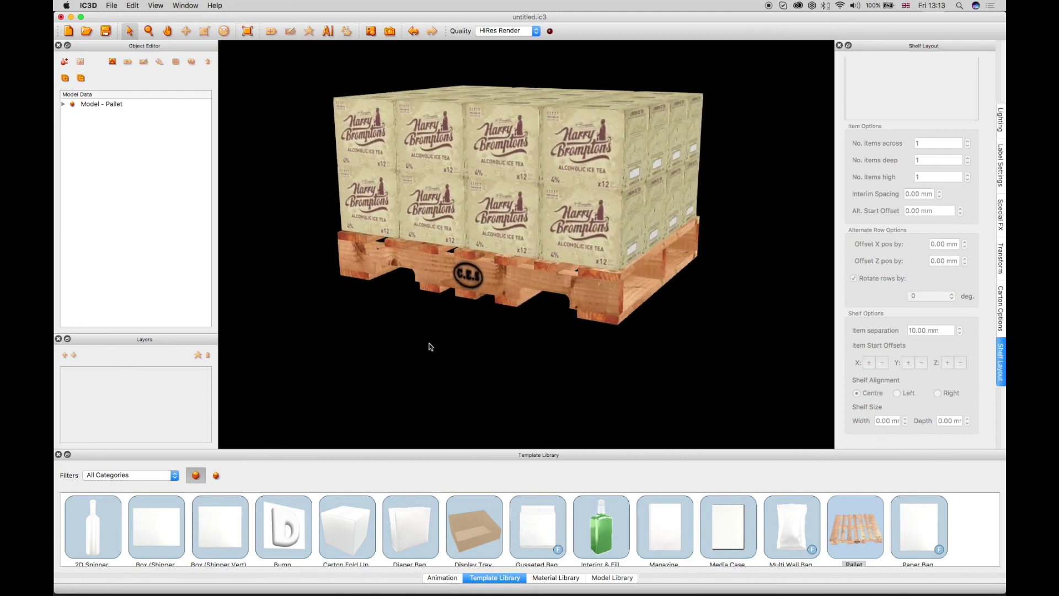